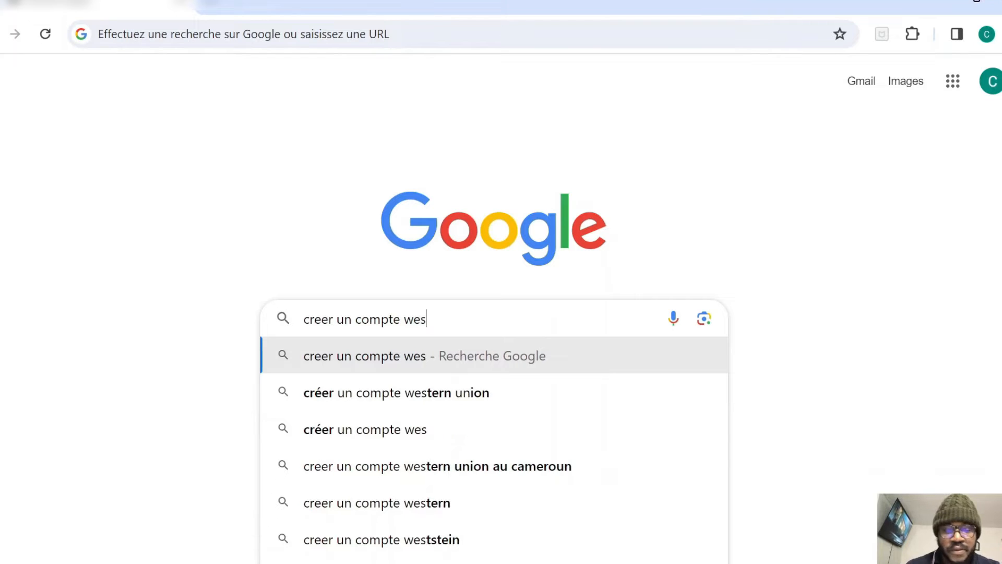
Step: Search Google for 'creer un compte wes' and translate the results page into French
left_click(372, 360)
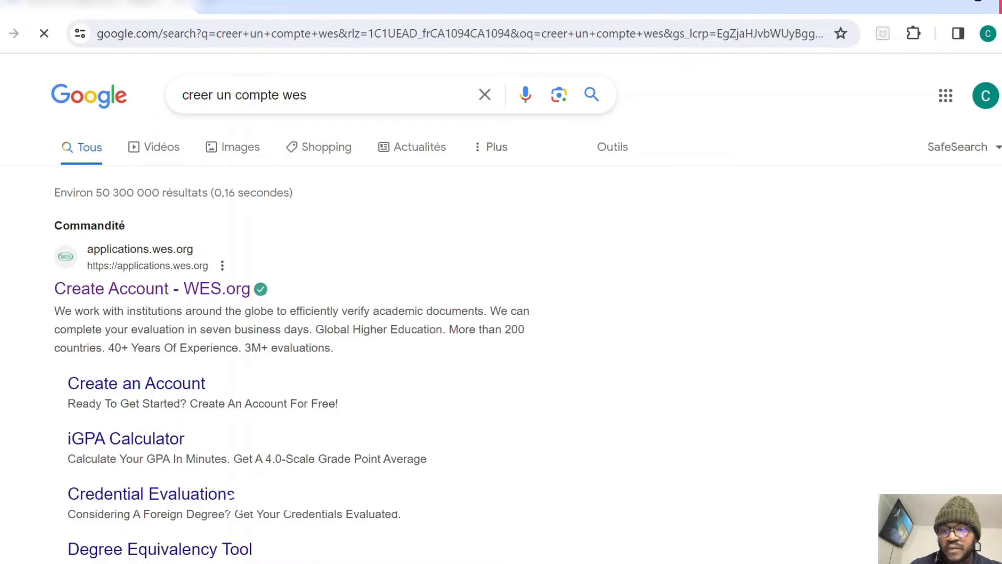
left_click(1001, 34)
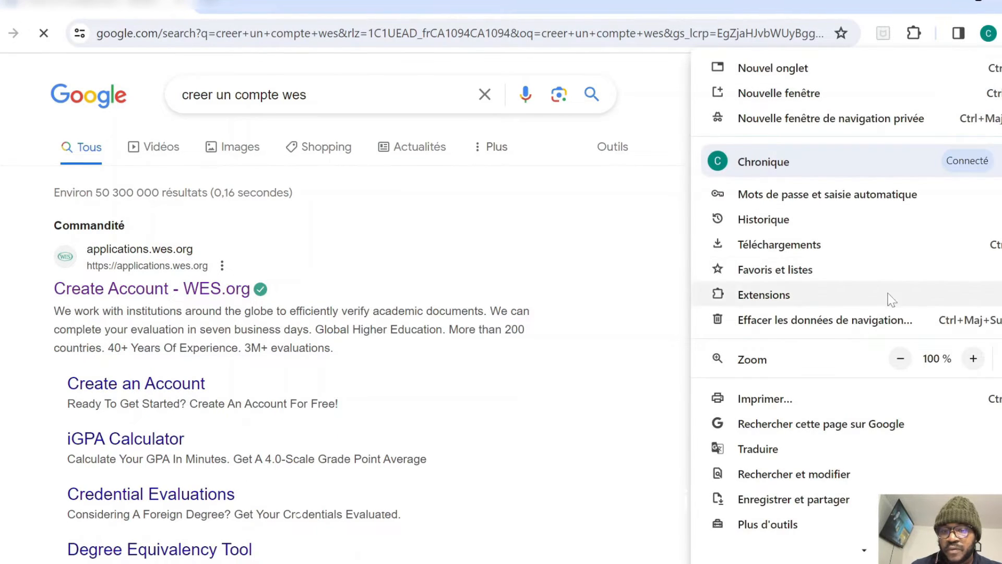
left_click(775, 454)
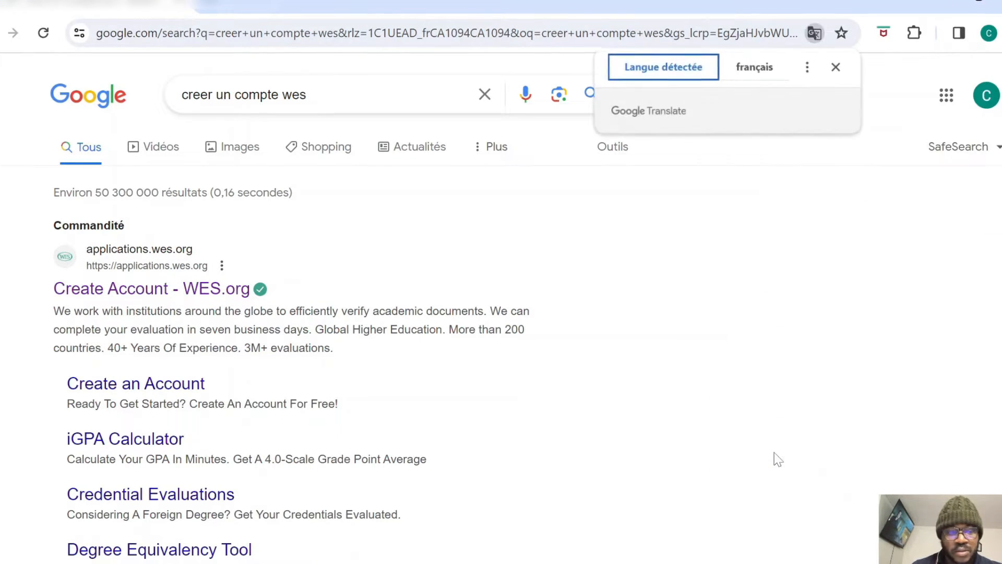
left_click(760, 69)
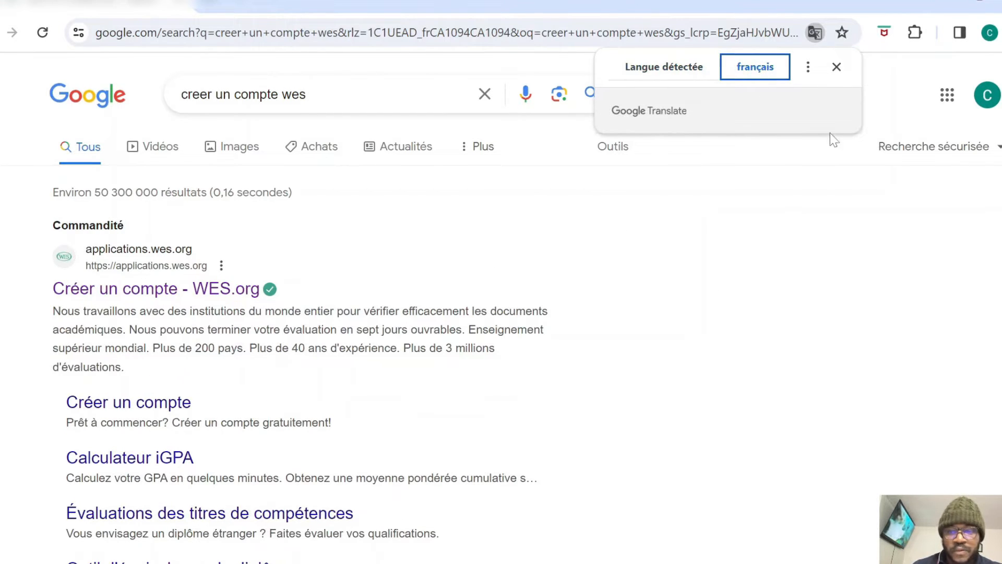
left_click(837, 67)
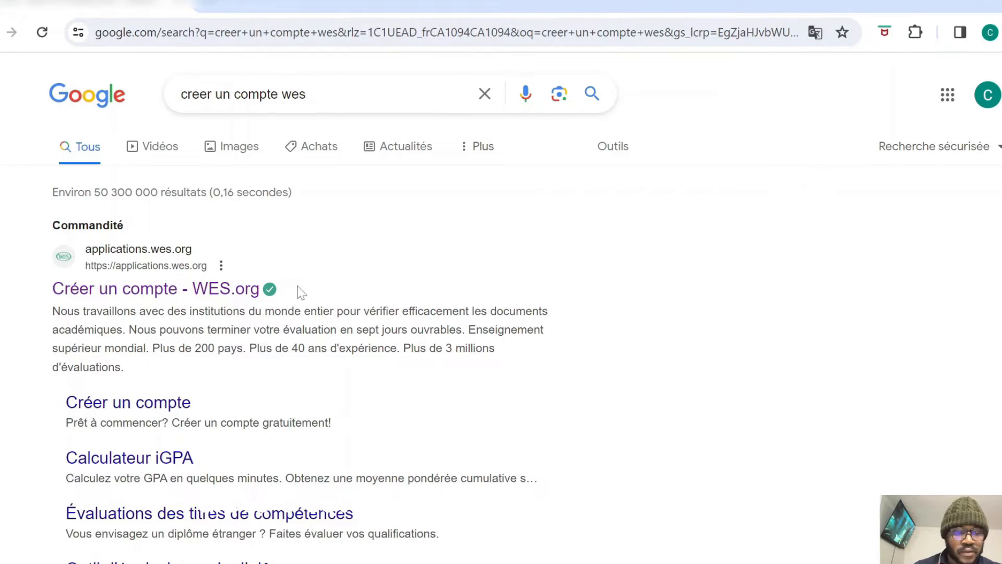
Step: Open the 'Créer un compte - WES.org' result and dismiss the translation prompt
left_click(149, 293)
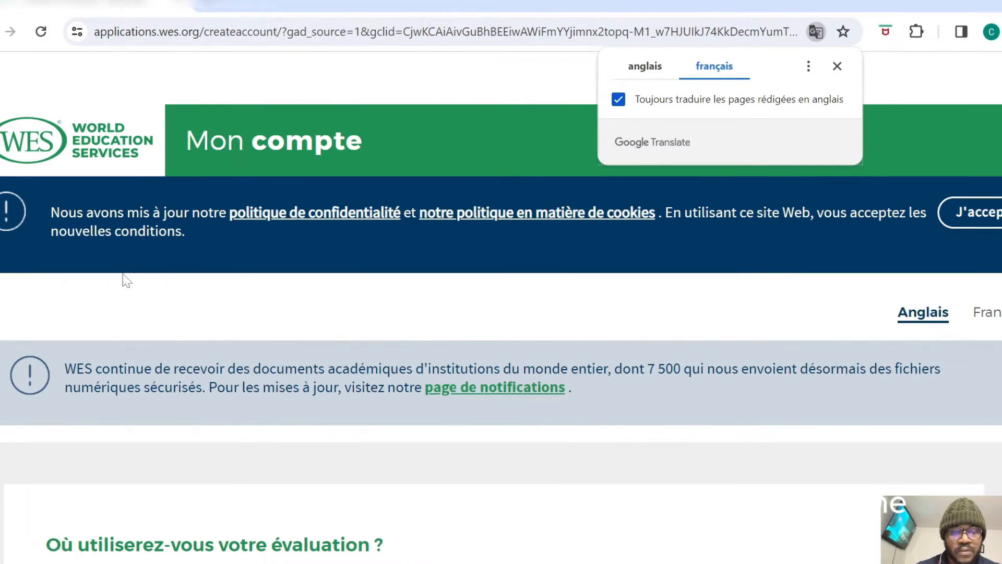
left_click(837, 66)
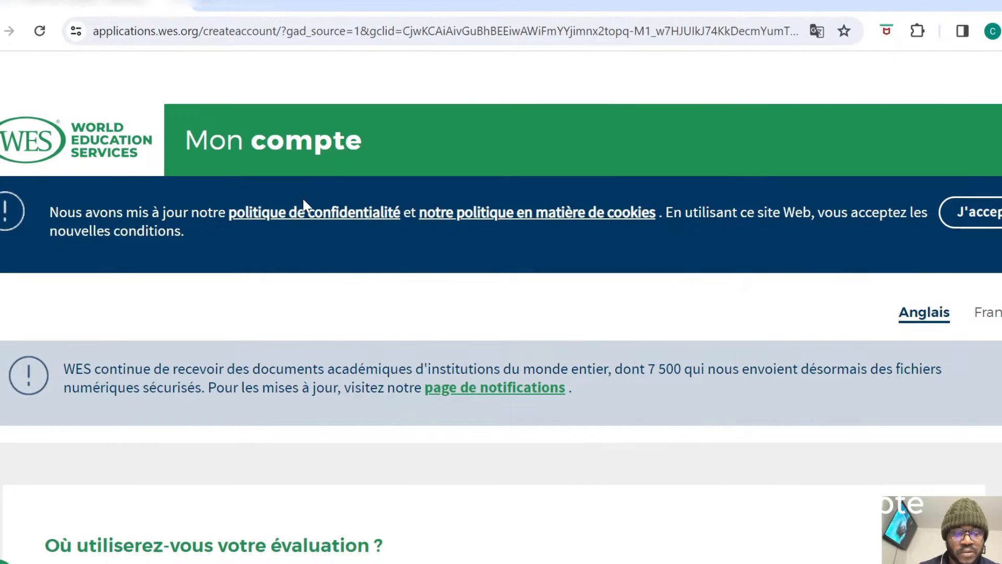
scroll(304, 204, "down", 3)
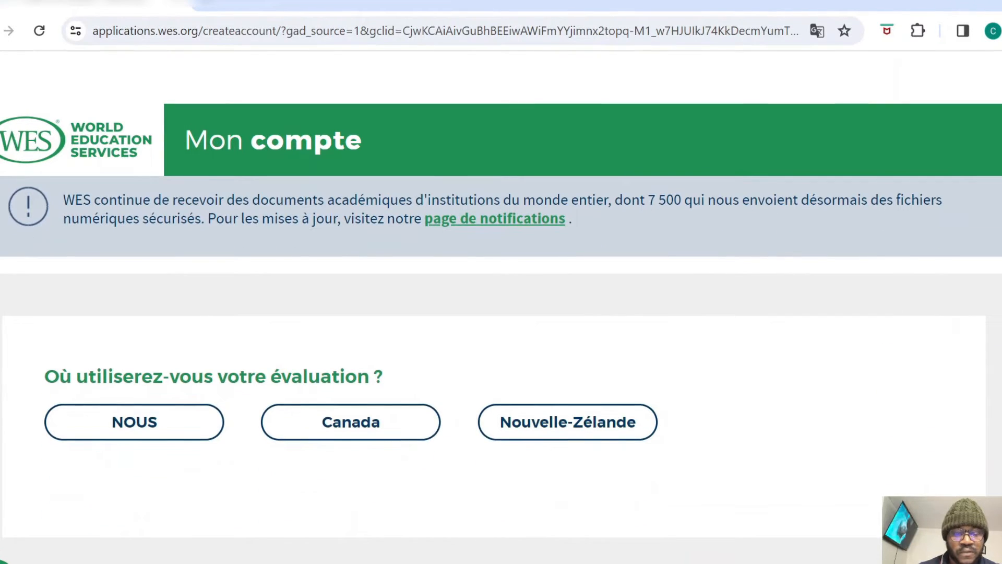
scroll(307, 206, "down", 2)
scroll(307, 206, "up", 3)
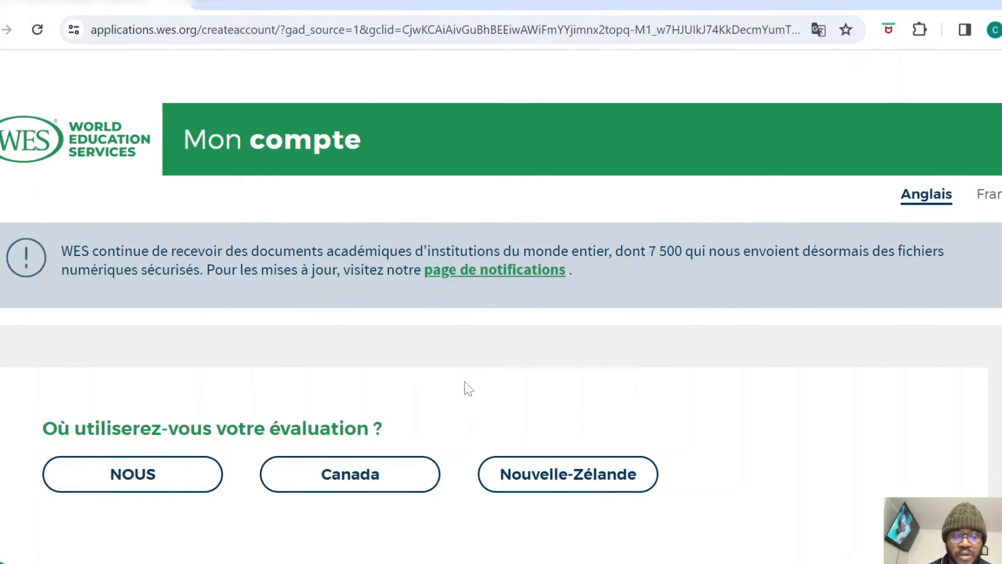
scroll(329, 386, "down", 2)
Step: Choose Canada as the evaluation destination and start the ECA application for IRCC
left_click(313, 389)
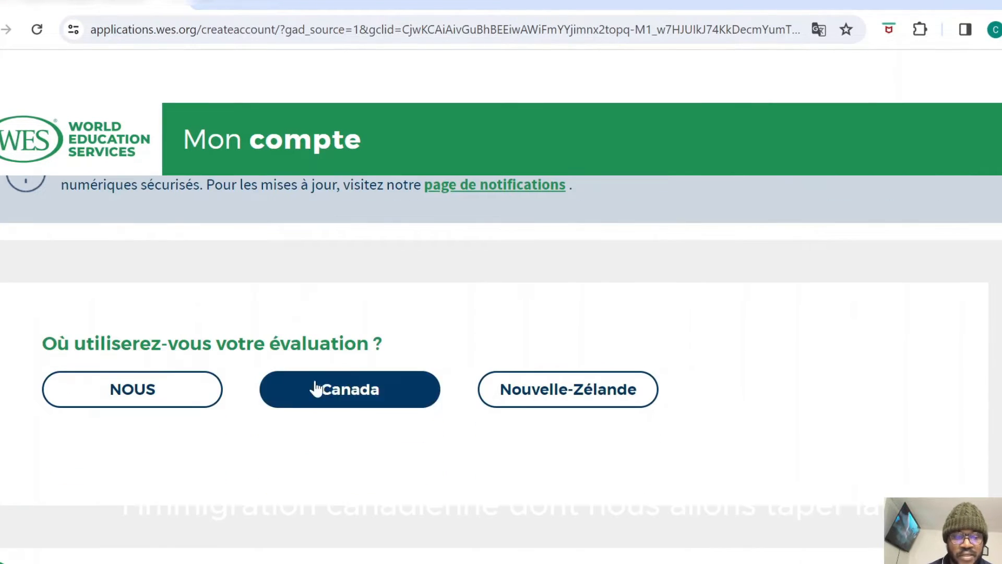
left_click(342, 399)
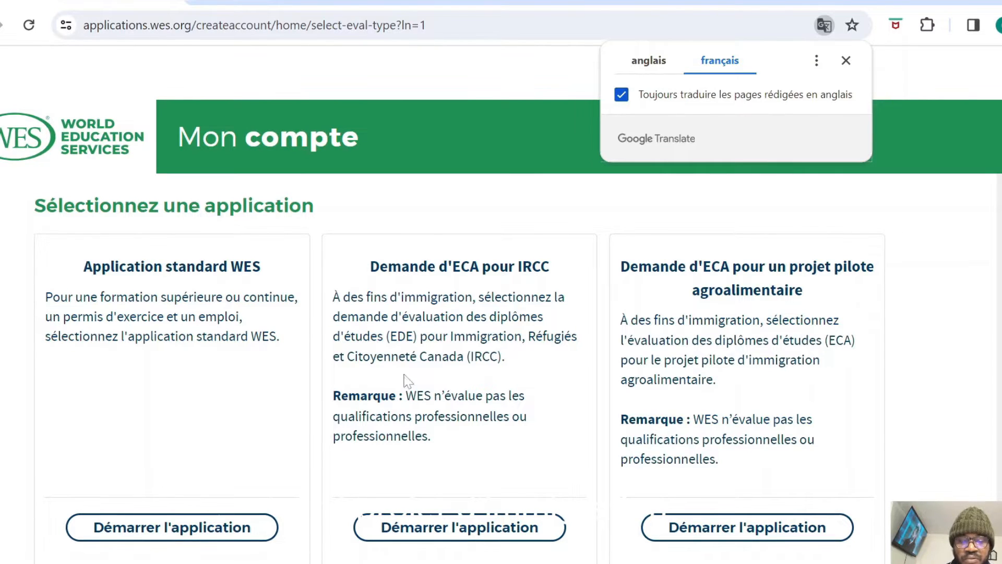
left_click(443, 526)
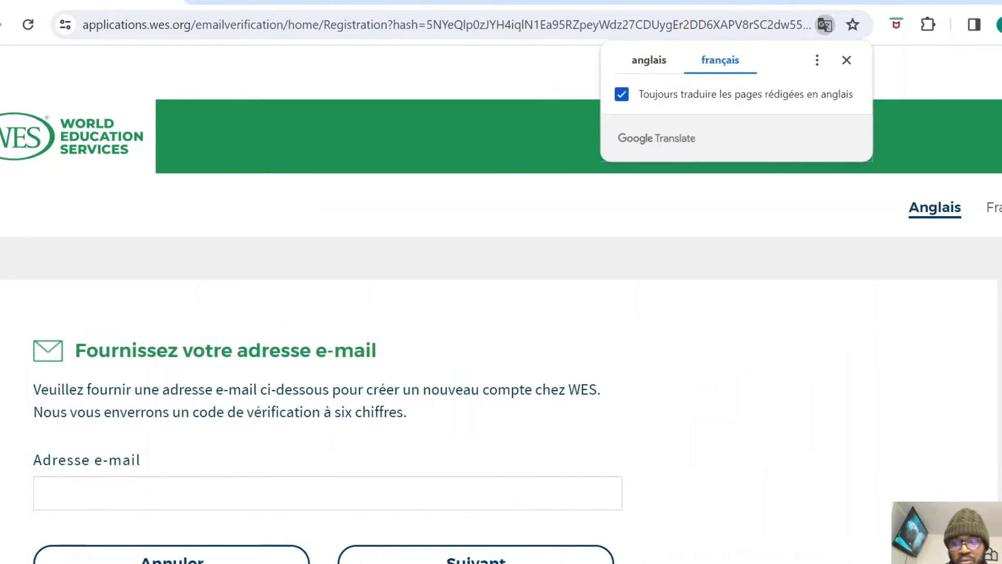
Step: Type the account's Gmail e-mail address into the Adresse e-mail field, fixing a typo
scroll(455, 517, "down", 3)
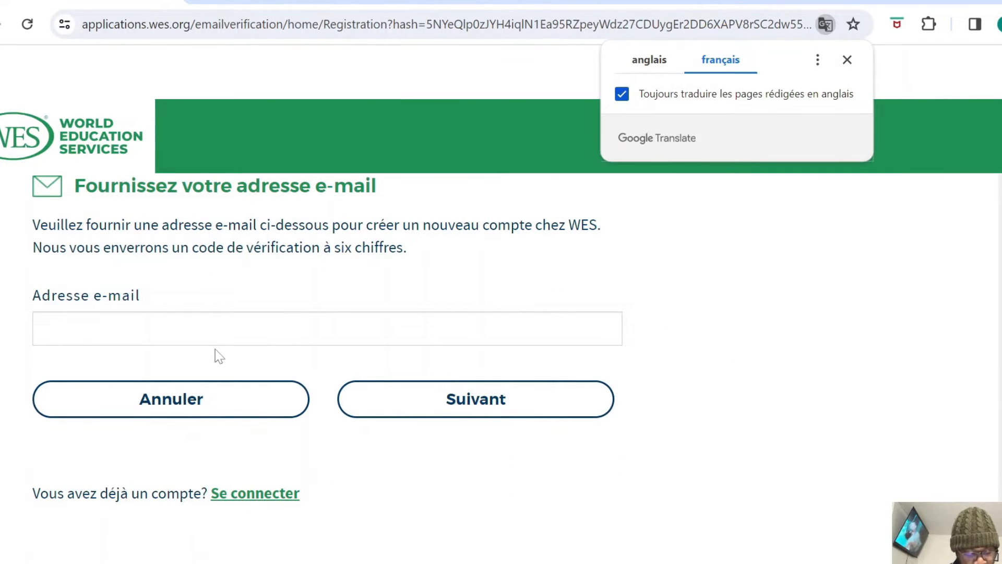
left_click(172, 329)
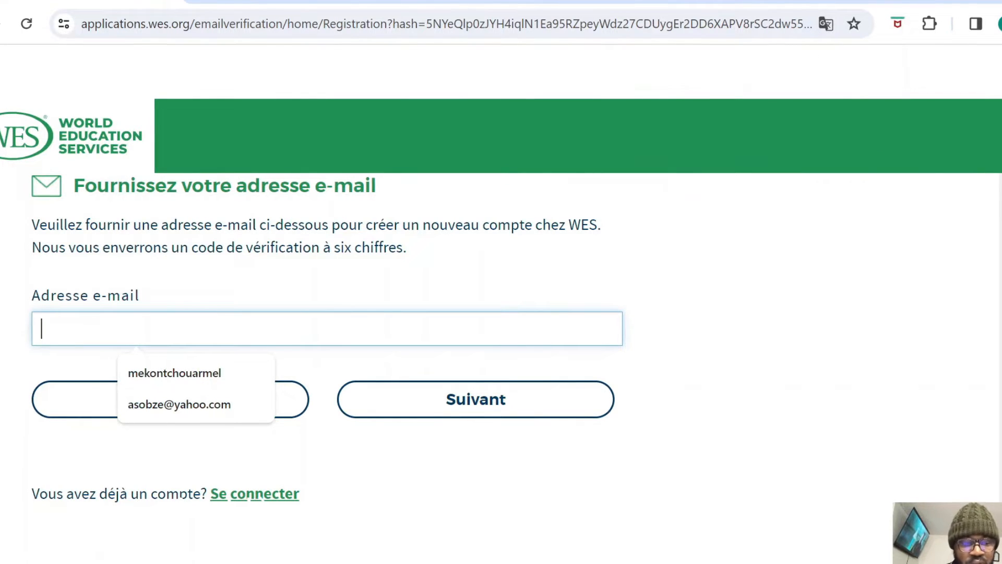
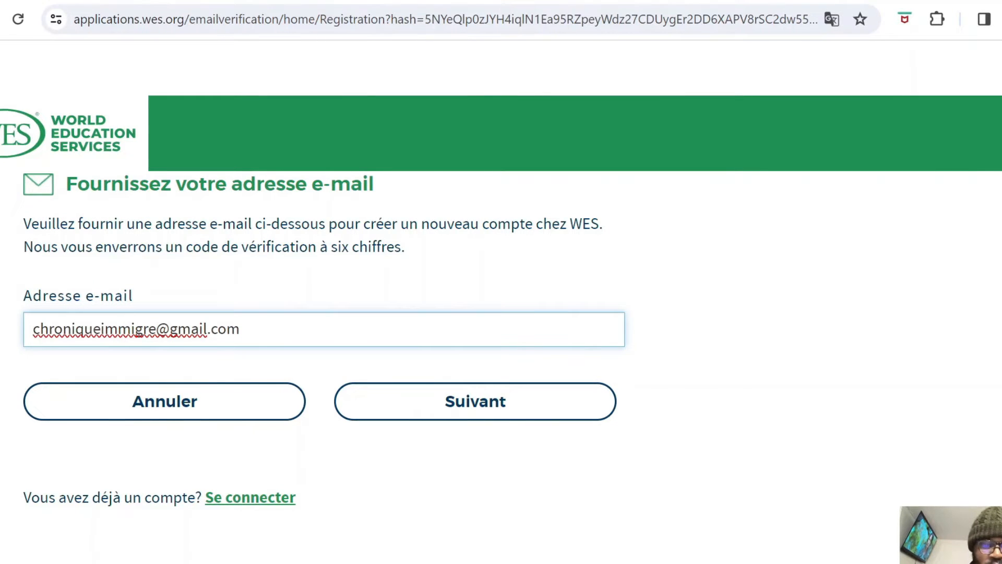
Step: Request a verification code for the e-mail and submit the six-character code received
left_click(420, 407)
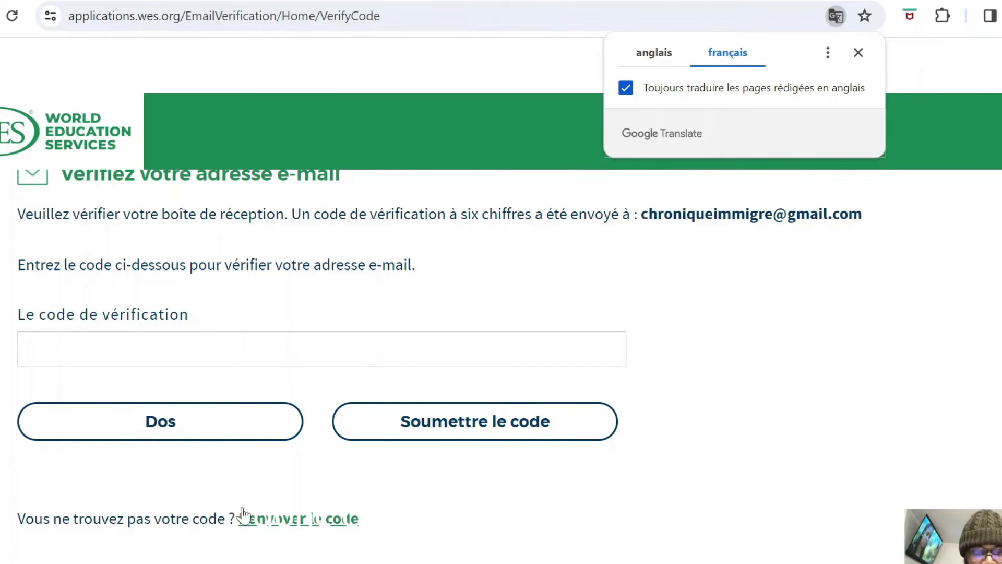
left_click(303, 350)
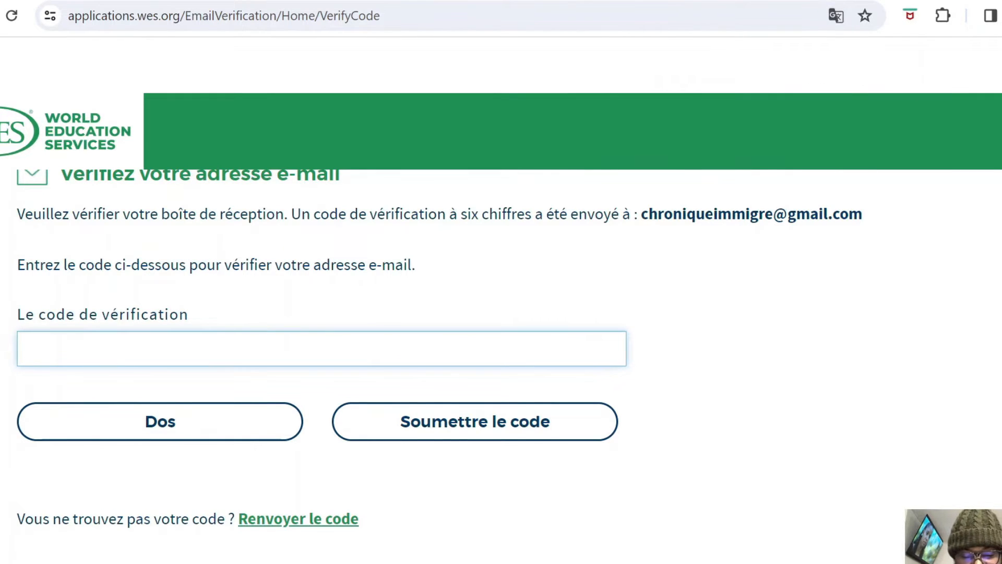
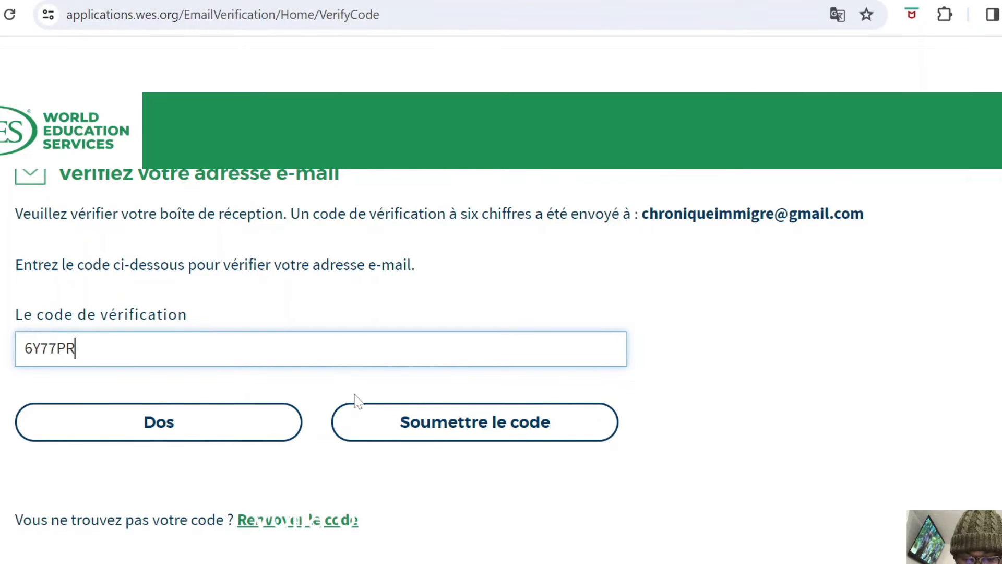
left_click(434, 425)
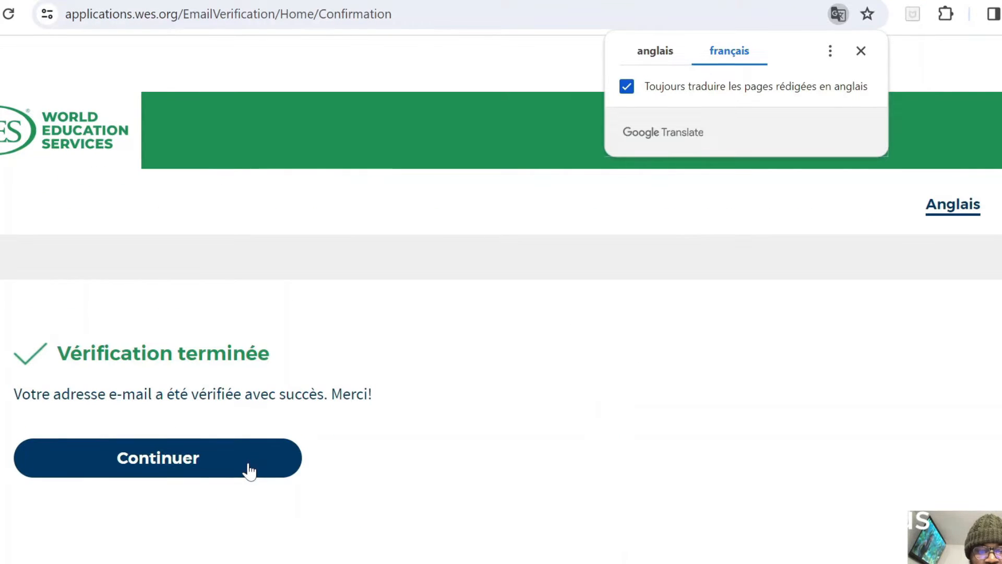
Step: Continue to the account form and enter the applicant's first and last name
left_click(160, 474)
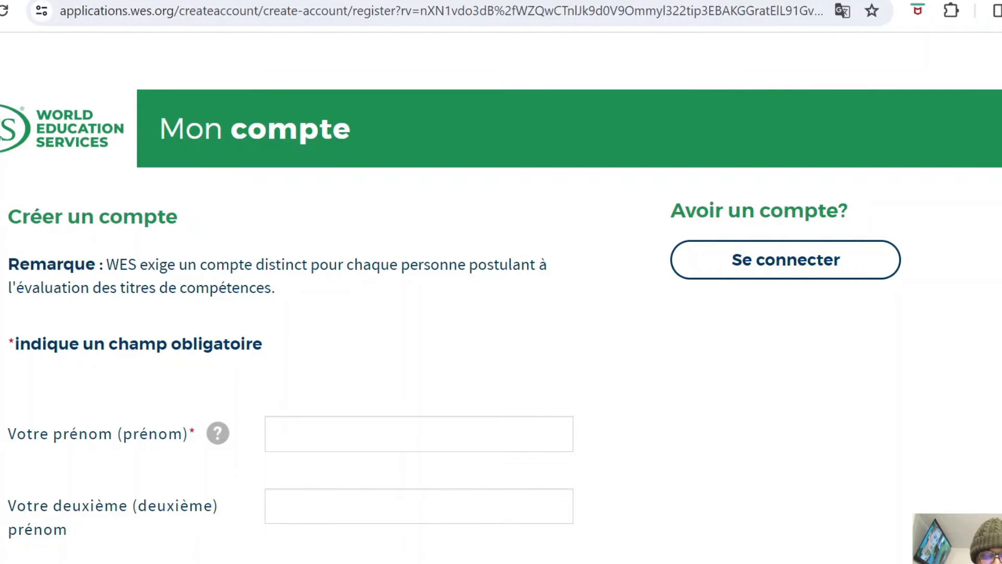
left_click(419, 434)
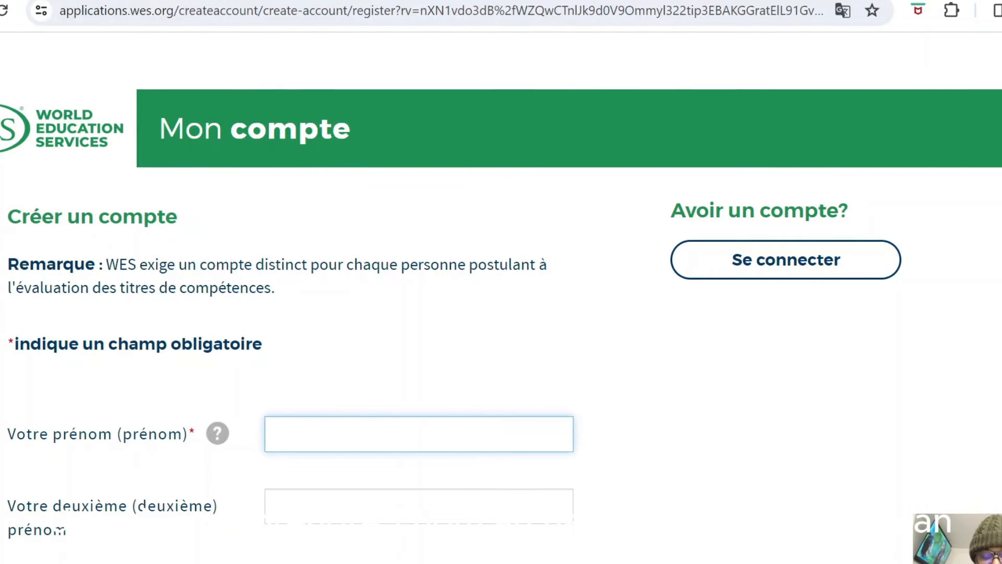
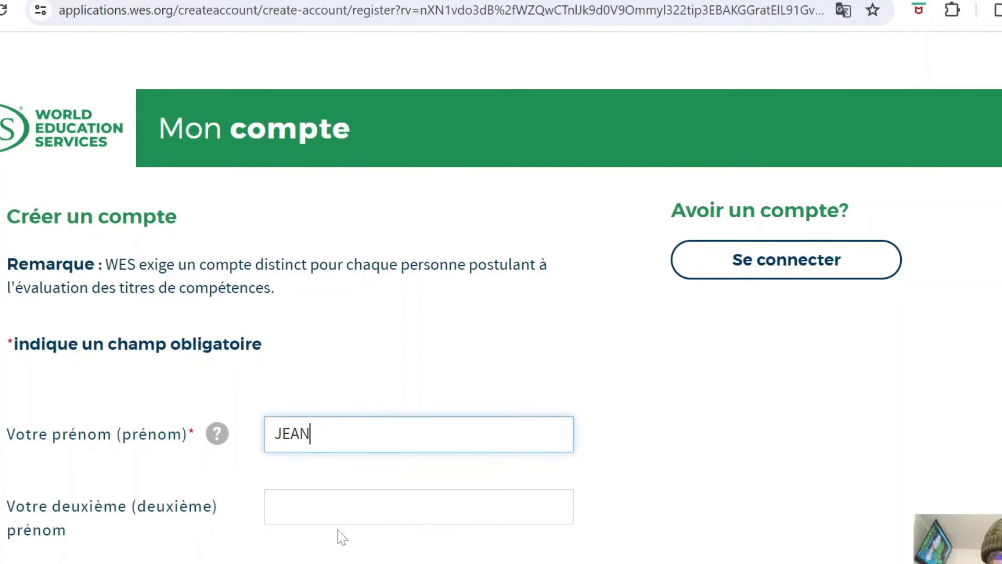
scroll(340, 537, "down", 3)
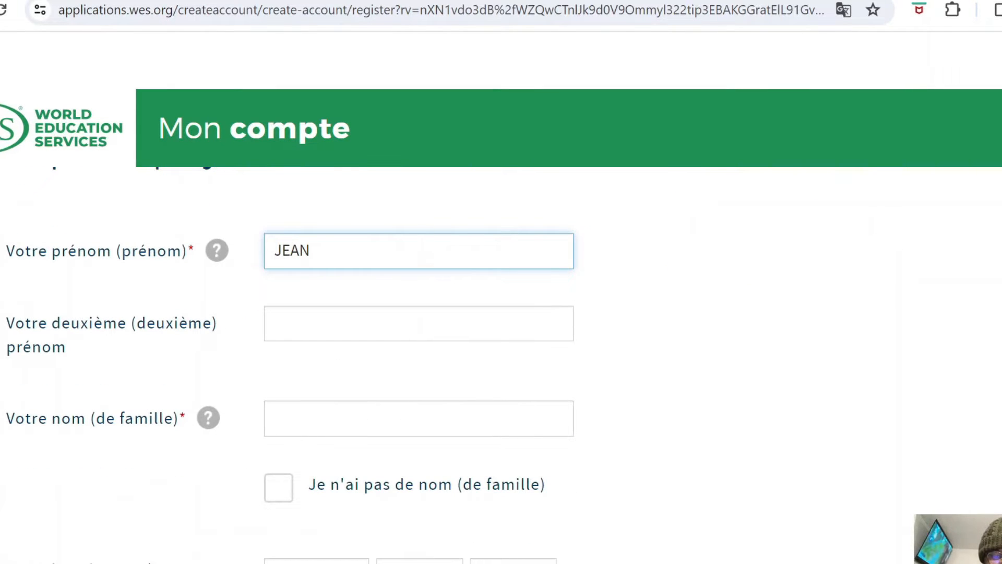
left_click(274, 418)
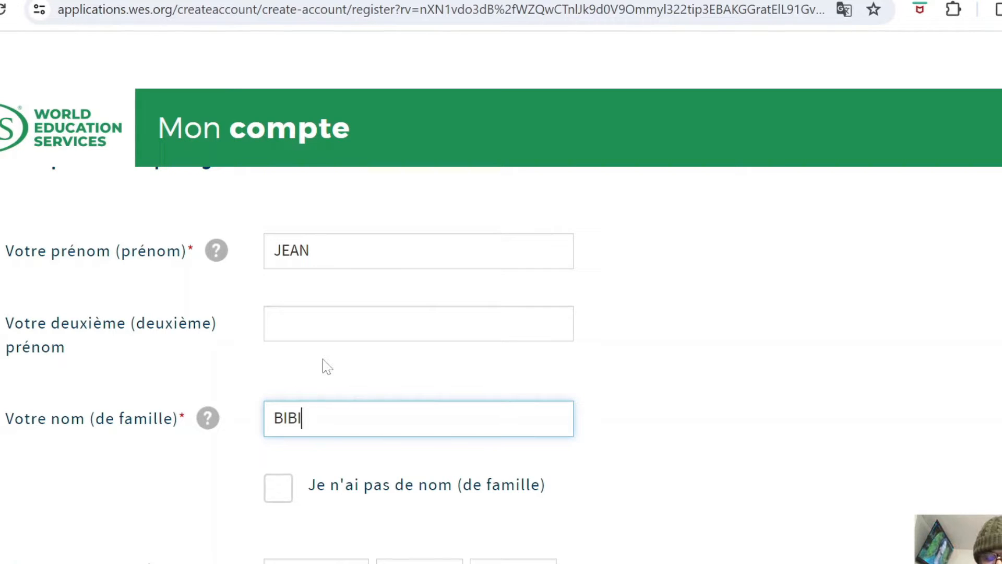
scroll(385, 323, "down", 7)
scroll(385, 323, "up", 4)
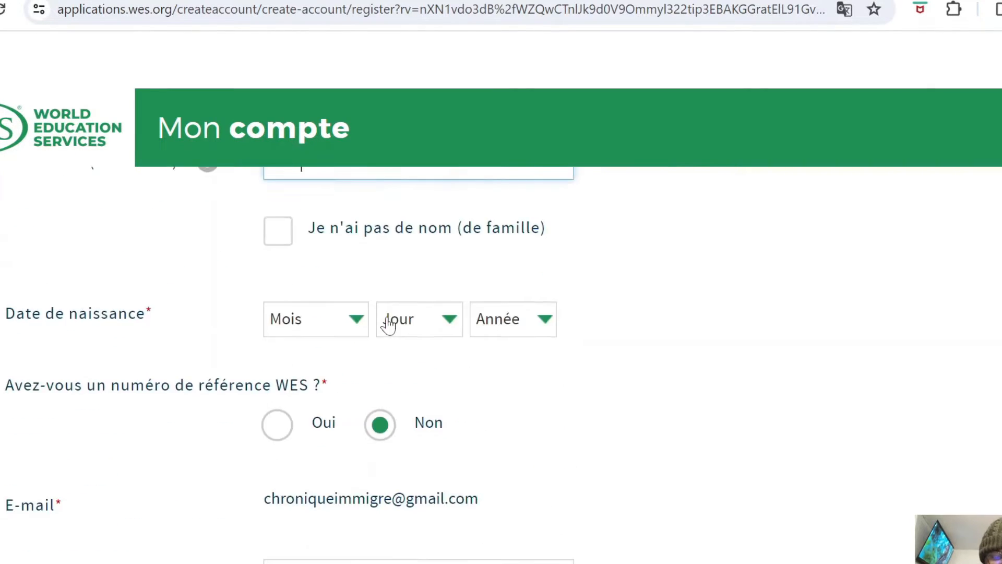
Step: Set the date of birth to 27 Août 1995
left_click(356, 396)
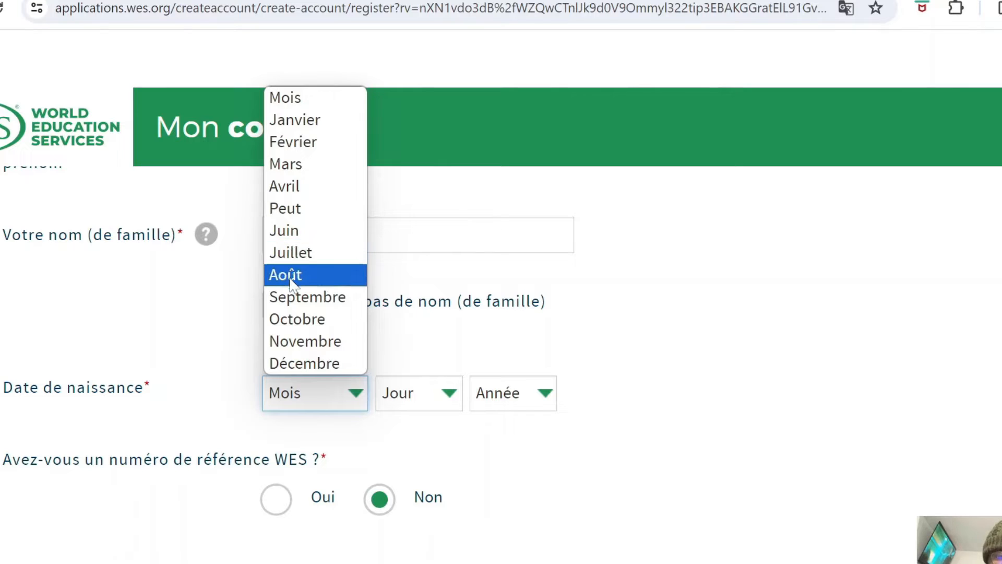
left_click(324, 275)
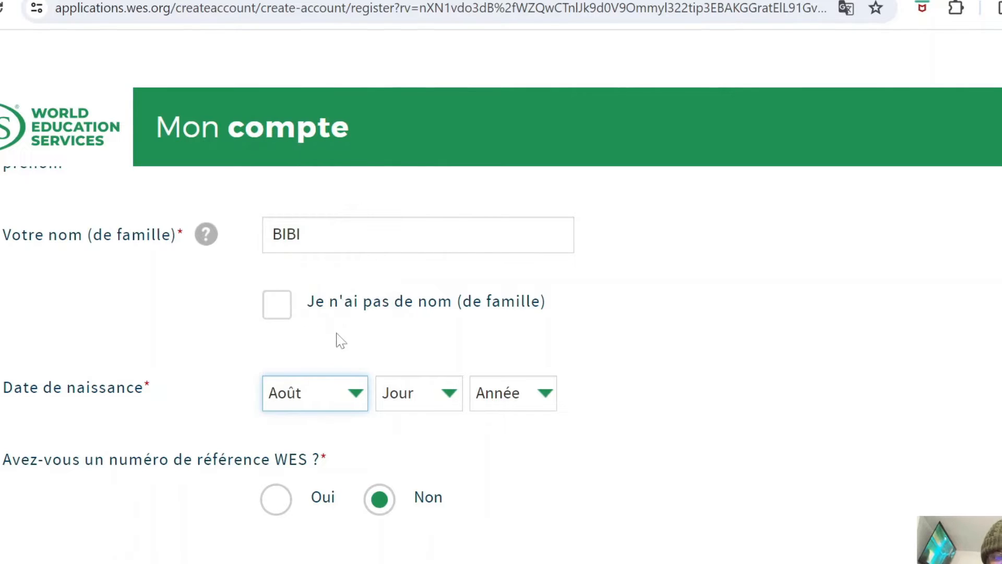
left_click(451, 398)
scroll(409, 340, "down", 5)
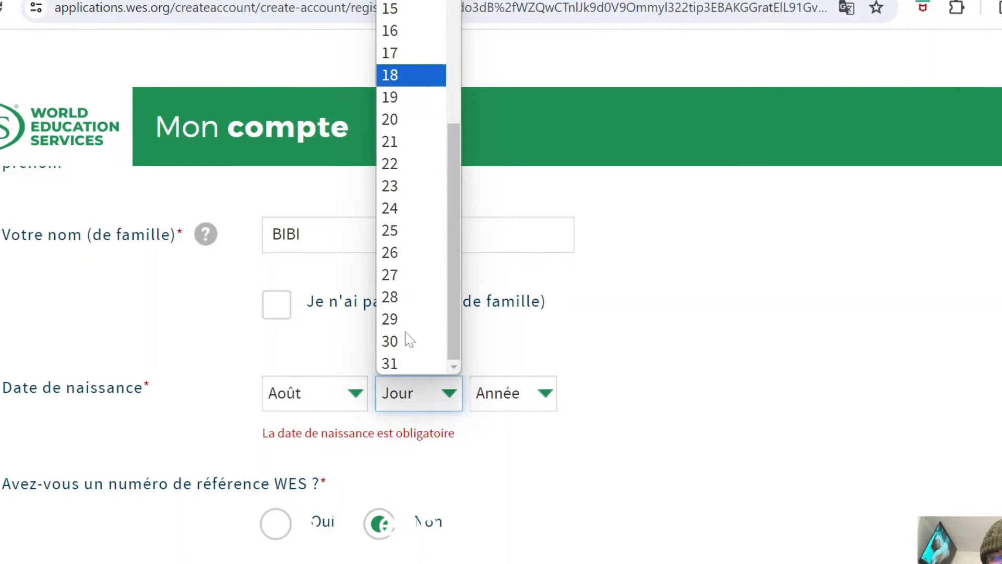
left_click(395, 277)
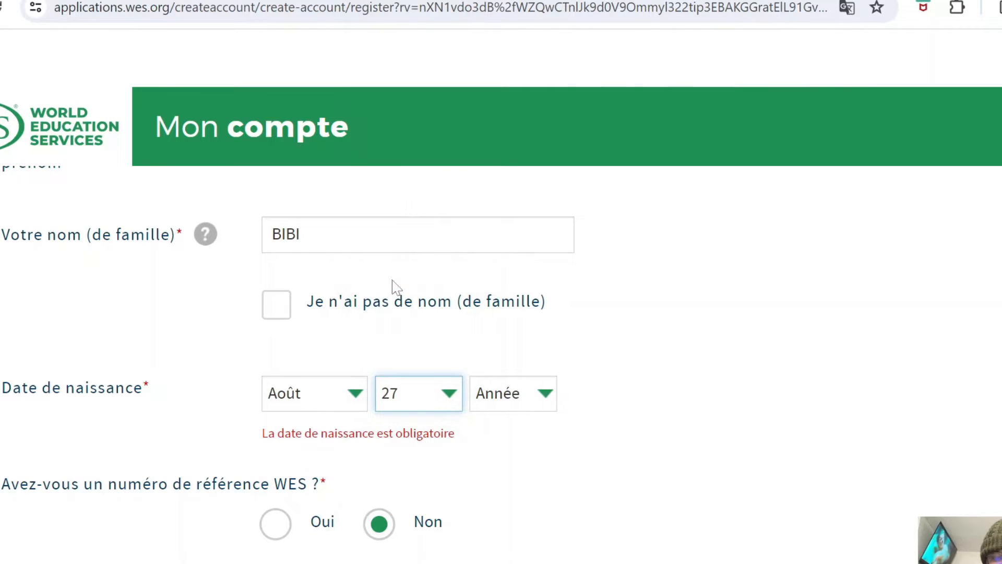
left_click(547, 395)
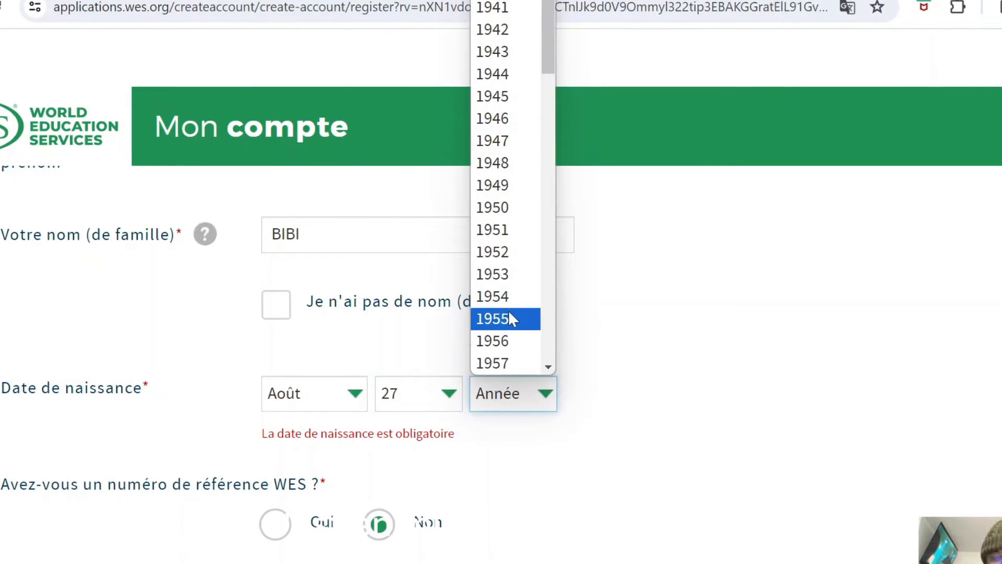
scroll(501, 285, "up", 1)
scroll(501, 286, "down", 15)
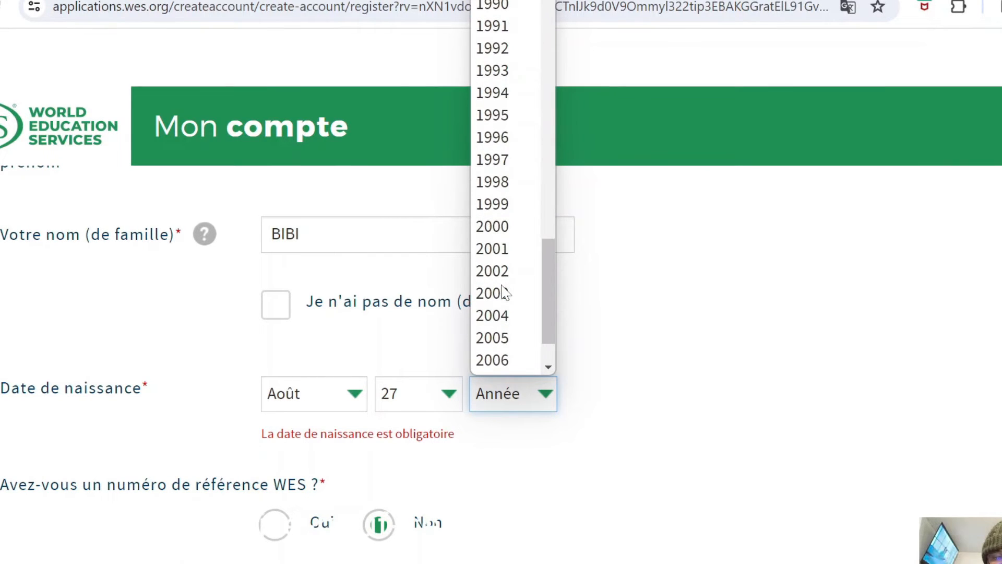
scroll(501, 291, "up", 3)
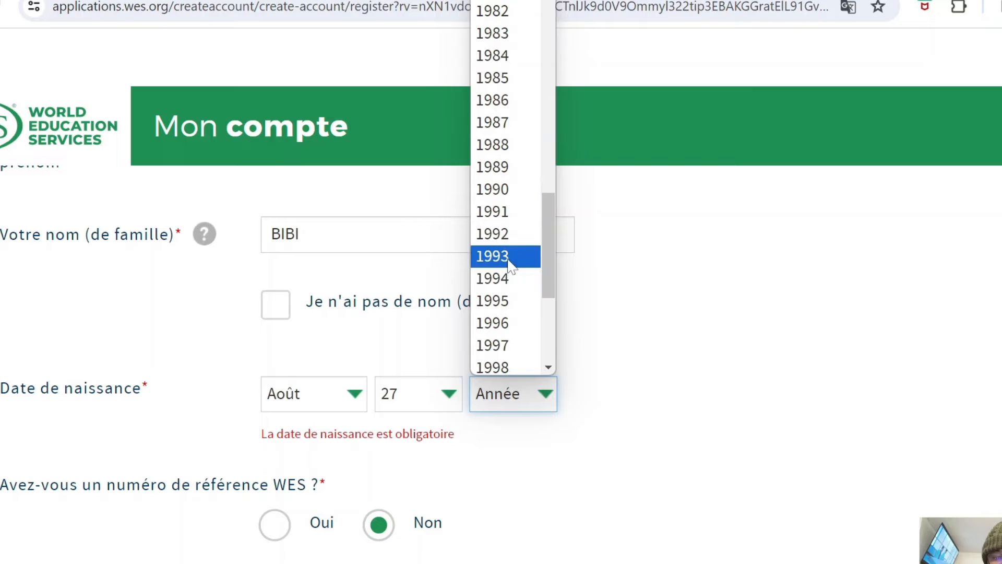
left_click(506, 300)
scroll(379, 431, "down", 3)
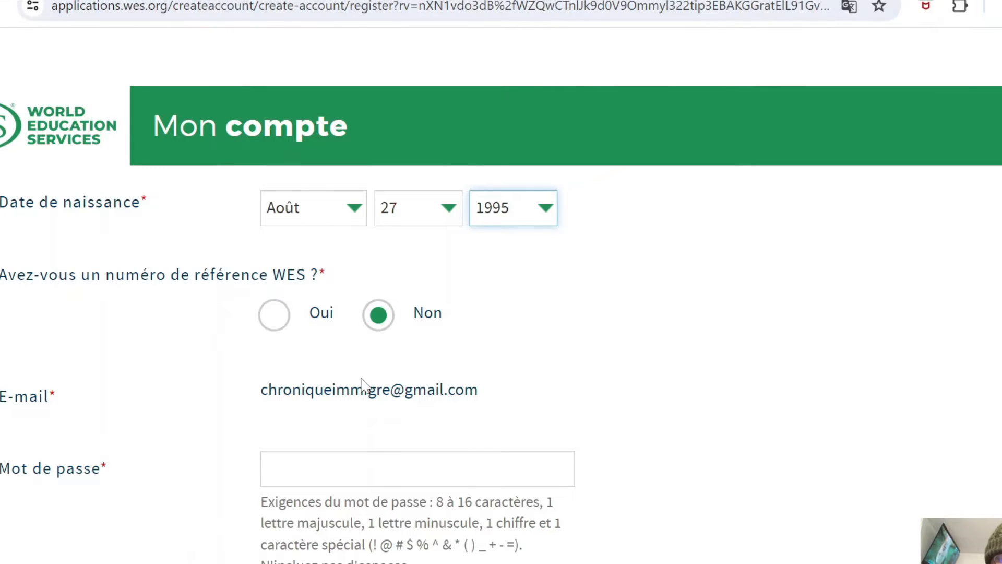
scroll(365, 386, "down", 3)
Step: Enter the new account password, retyping it after the first attempt is rejected
scroll(410, 365, "up", 1)
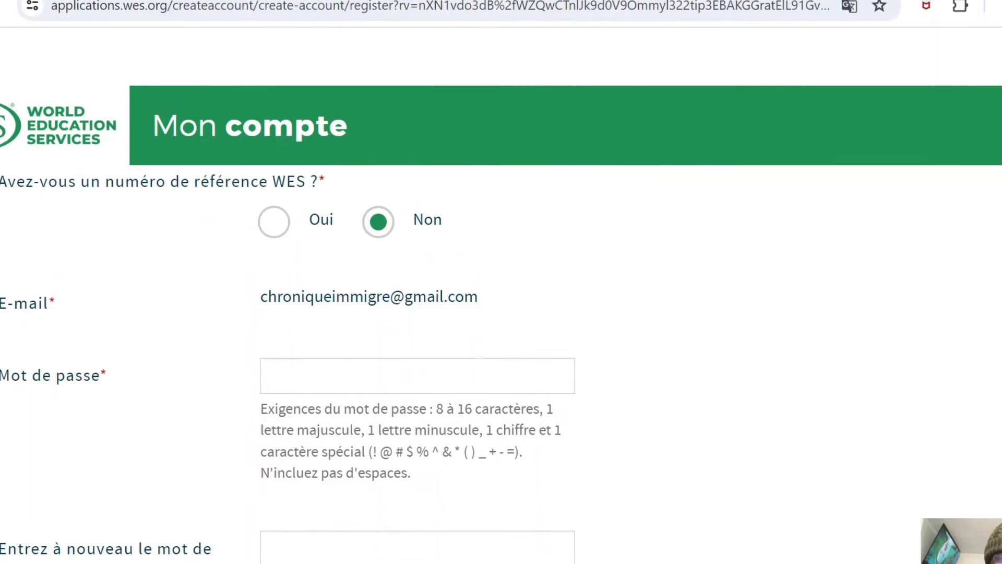
left_click(410, 375)
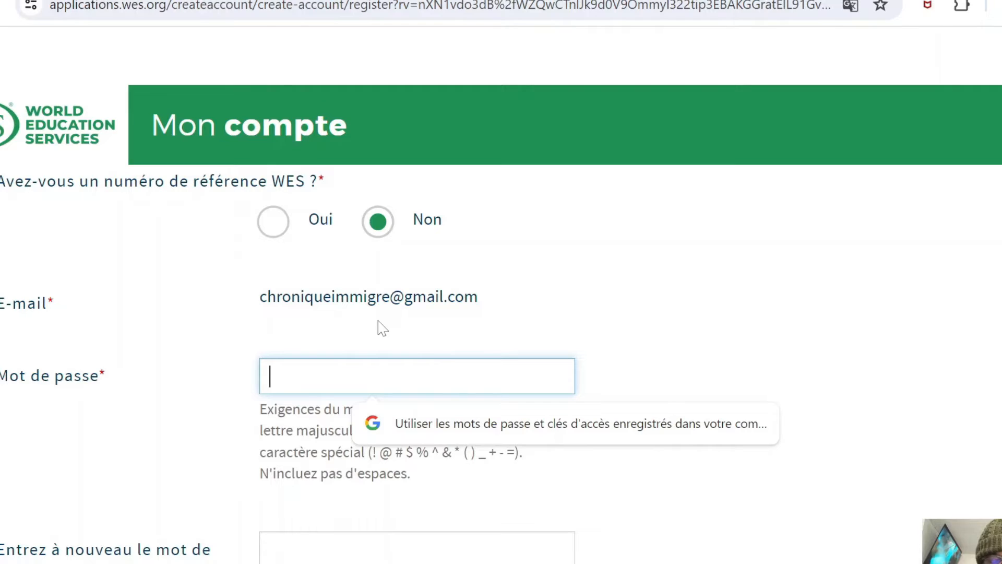
type("•")
key("BackSpace")
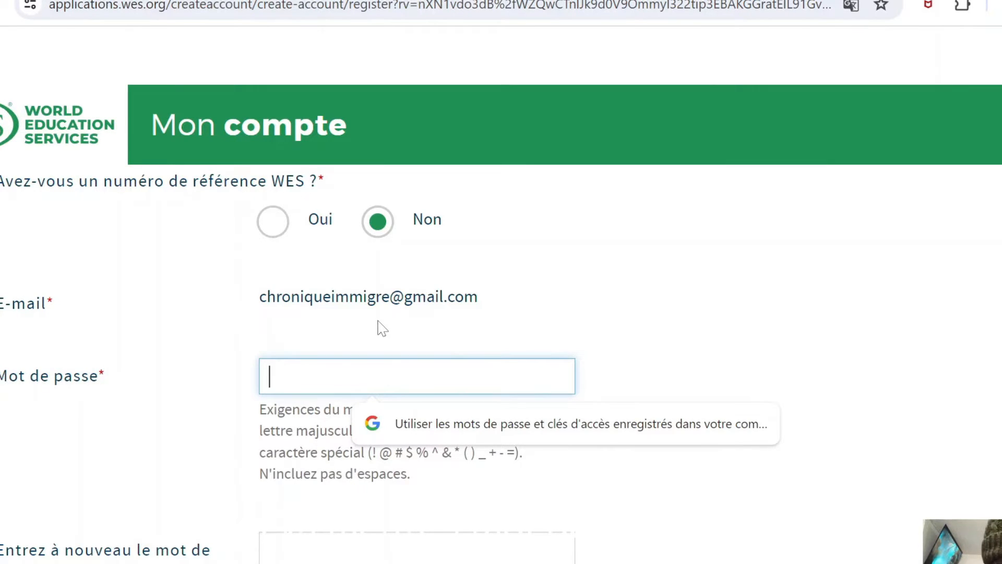
type("•")
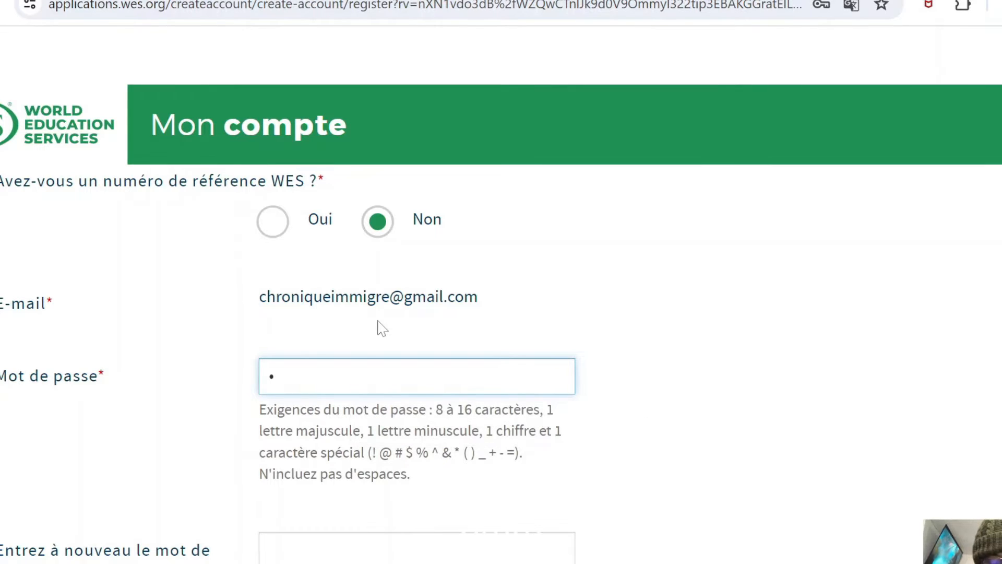
type("••••")
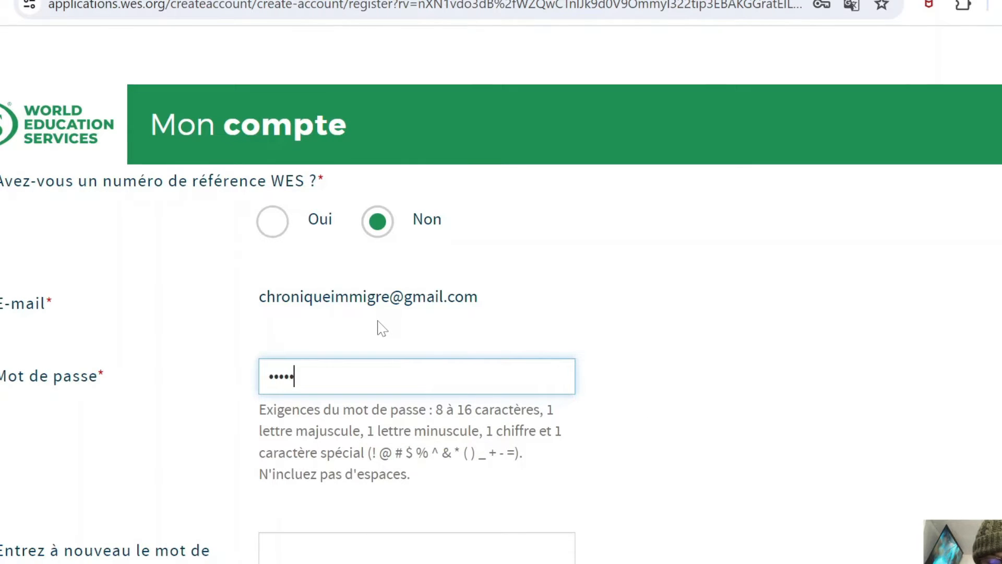
type("•")
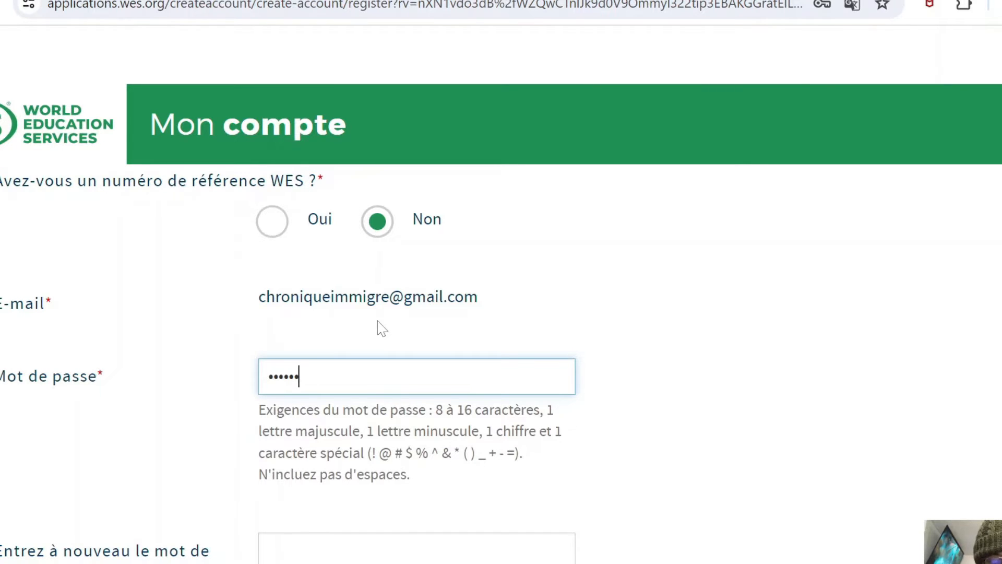
type("••••")
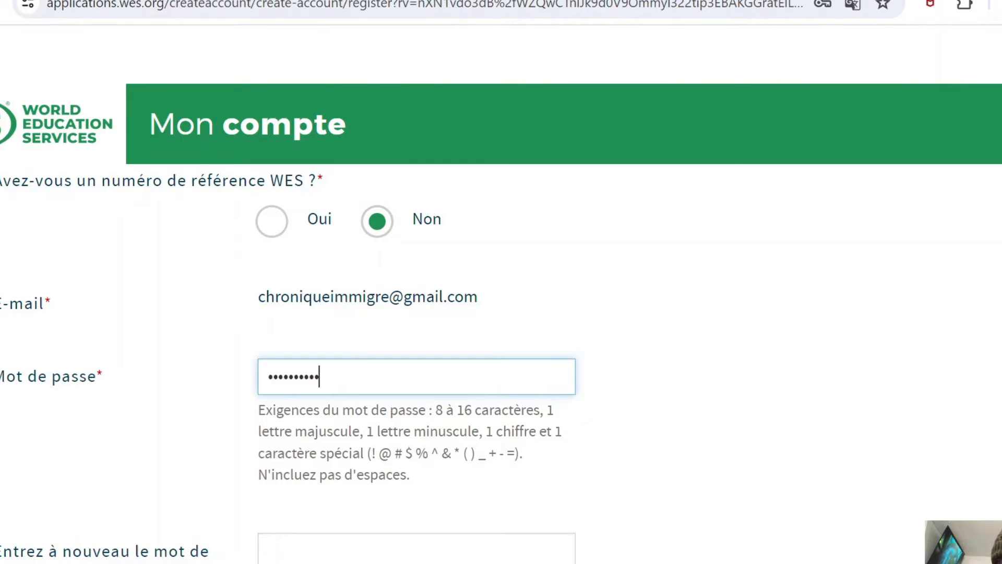
key("Tab")
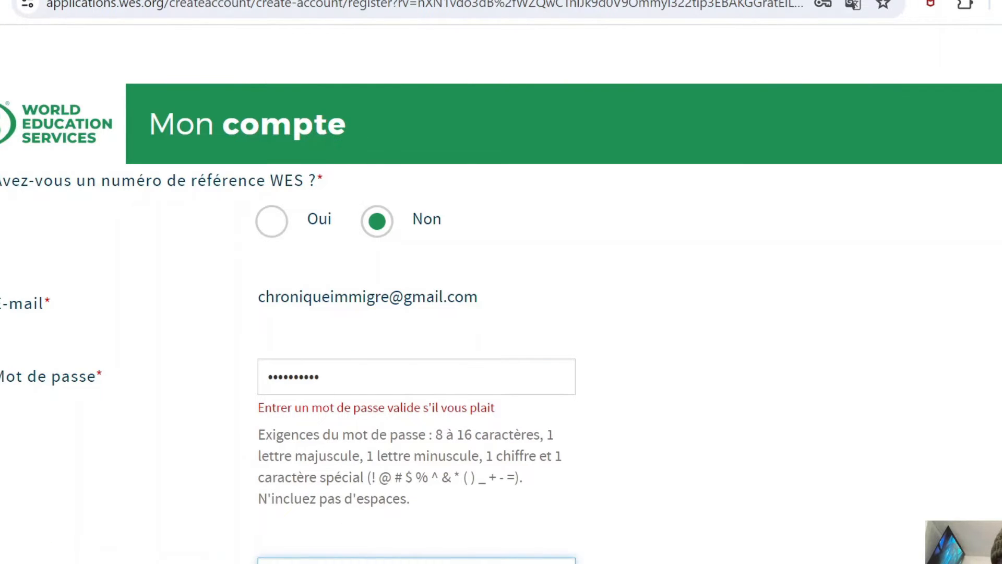
left_click(321, 377)
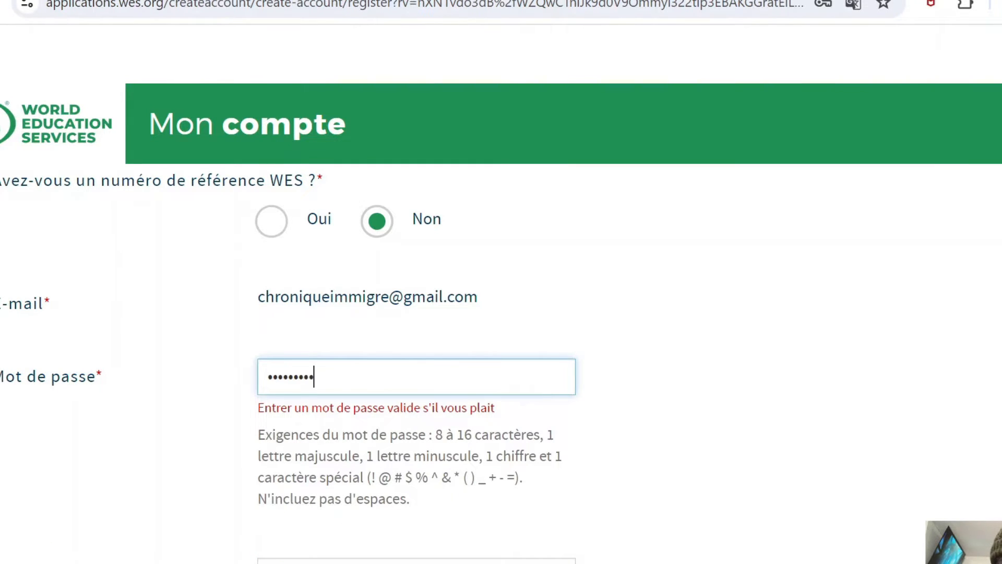
key("BackSpace")
key("BackSpace")
key("BackSpace")
key("BackSpace")
key("BackSpace")
key("BackSpace")
key("BackSpace")
key("BackSpace")
key("BackSpace")
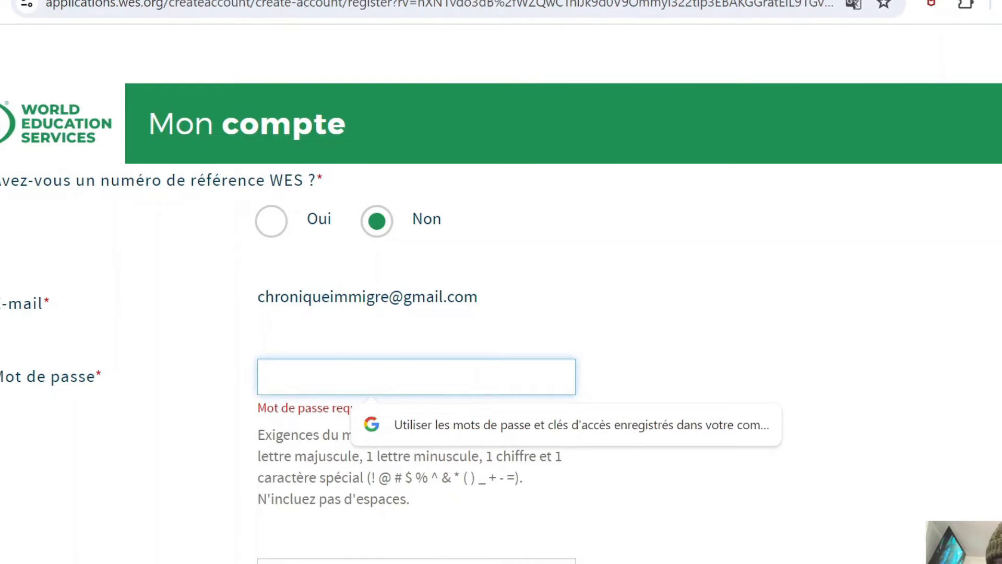
type("a")
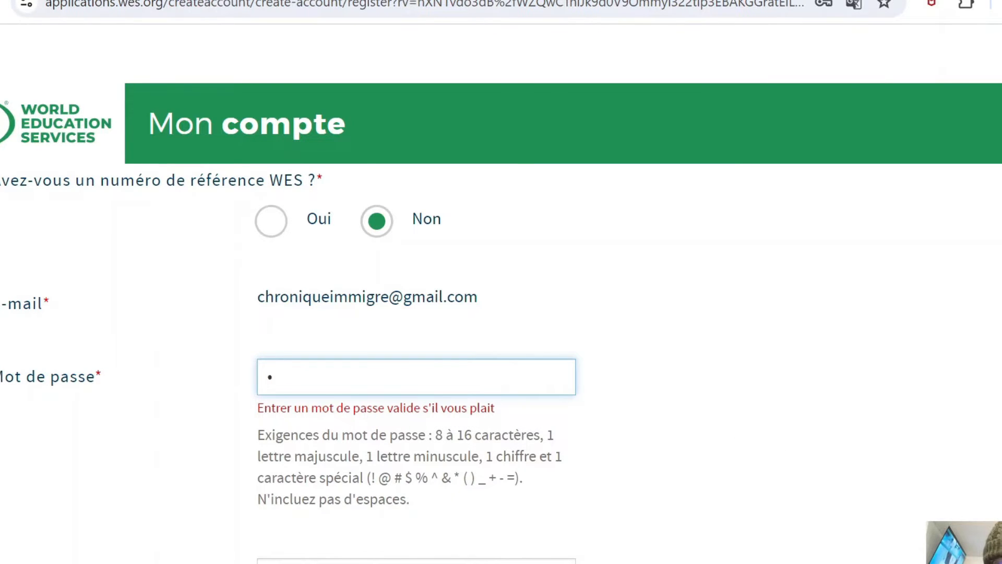
type("aaa")
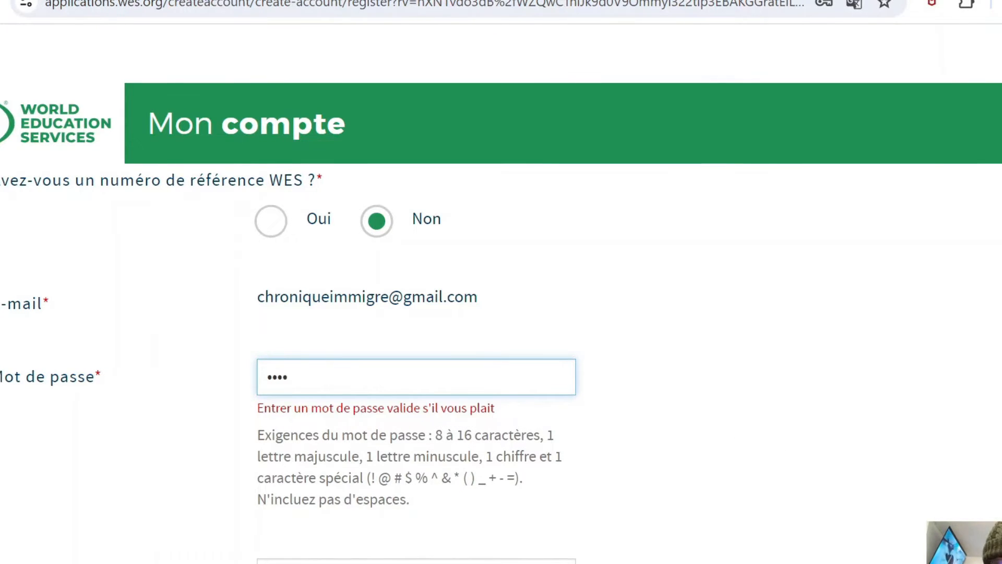
type("aa")
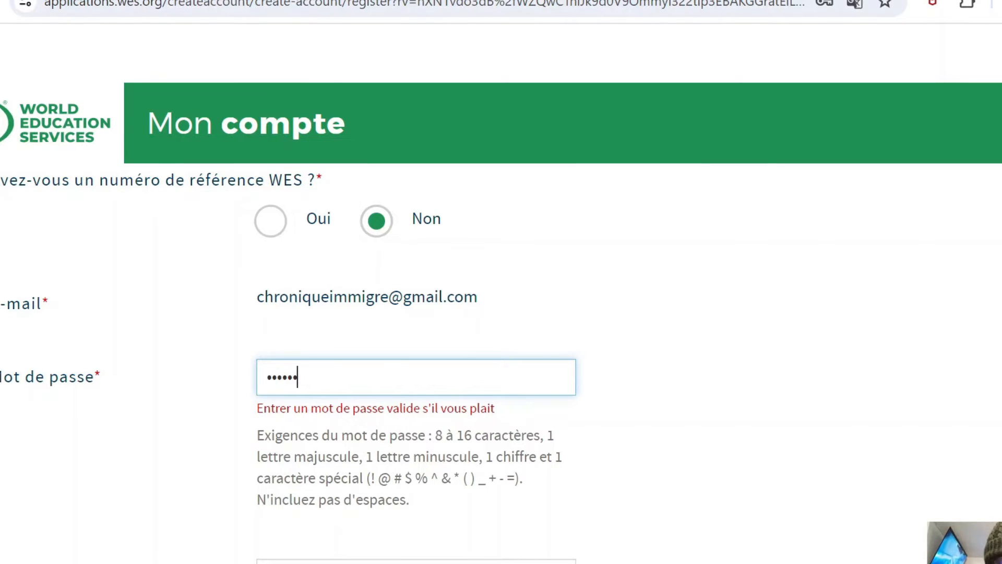
type("aaa")
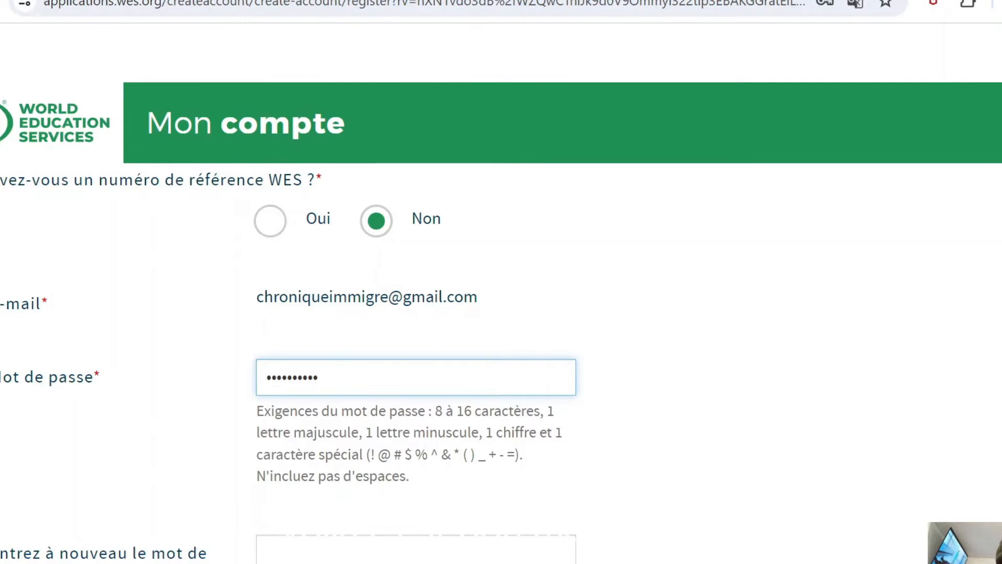
Step: Type the same password again in the confirmation field
left_click(267, 553)
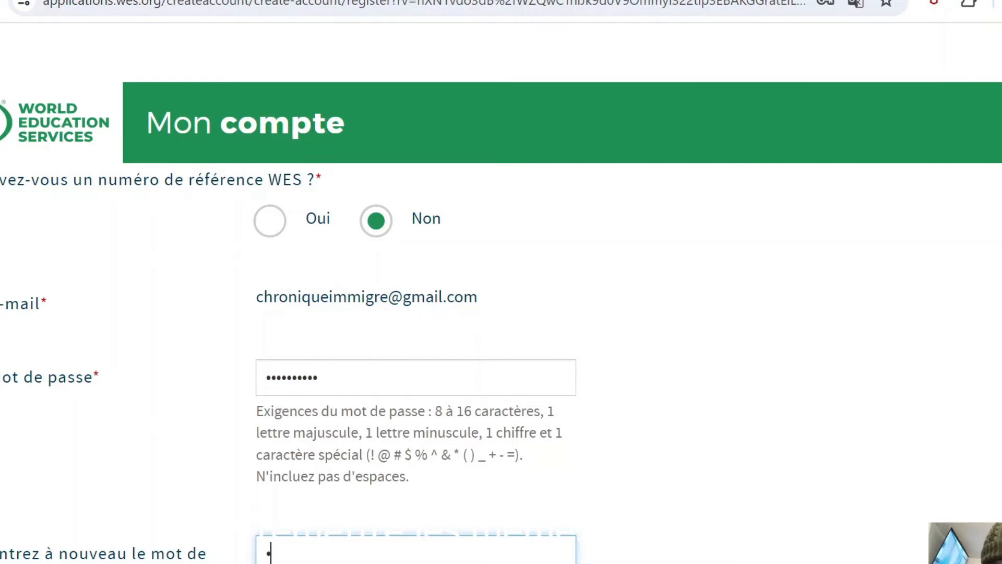
type("•••••")
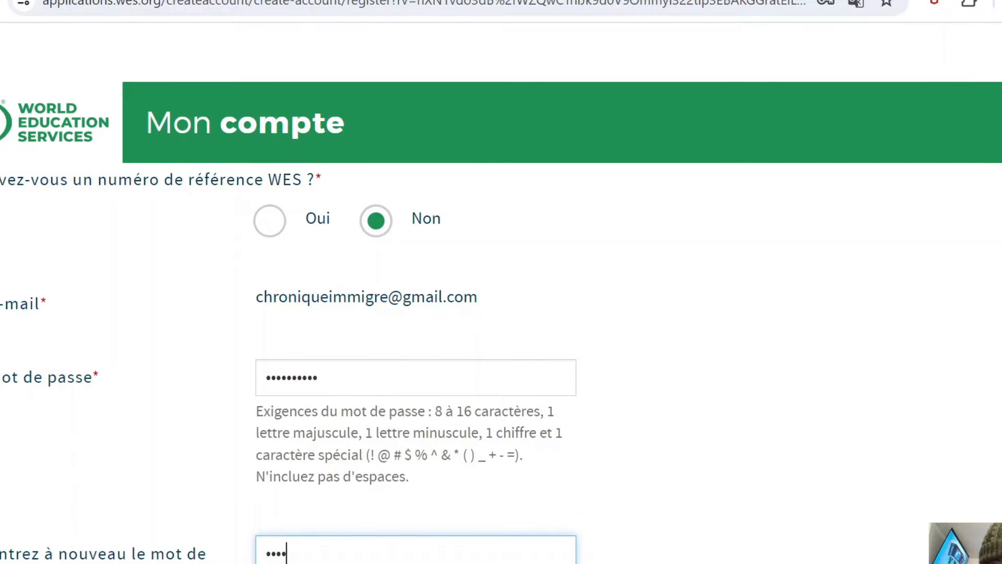
type("•")
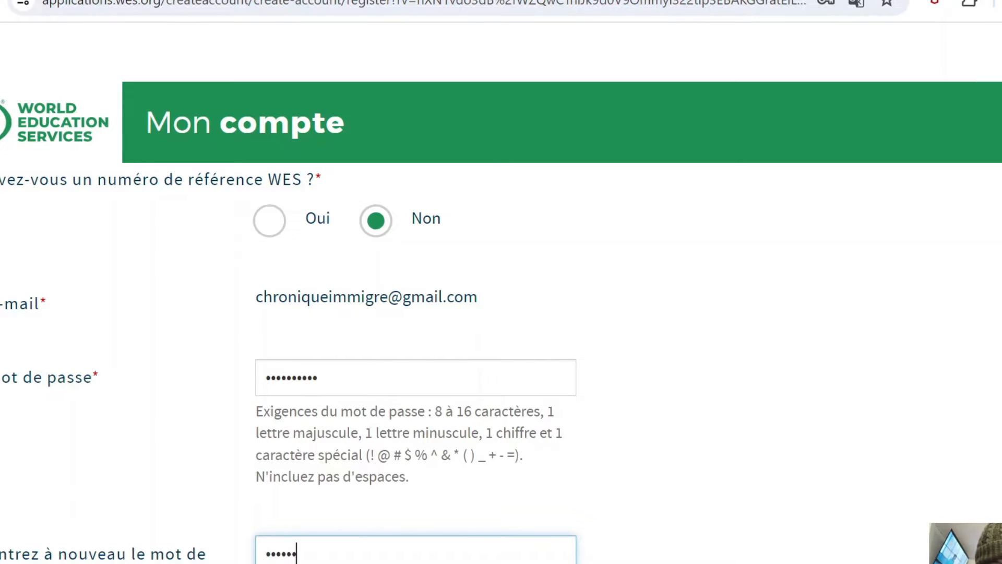
type("•")
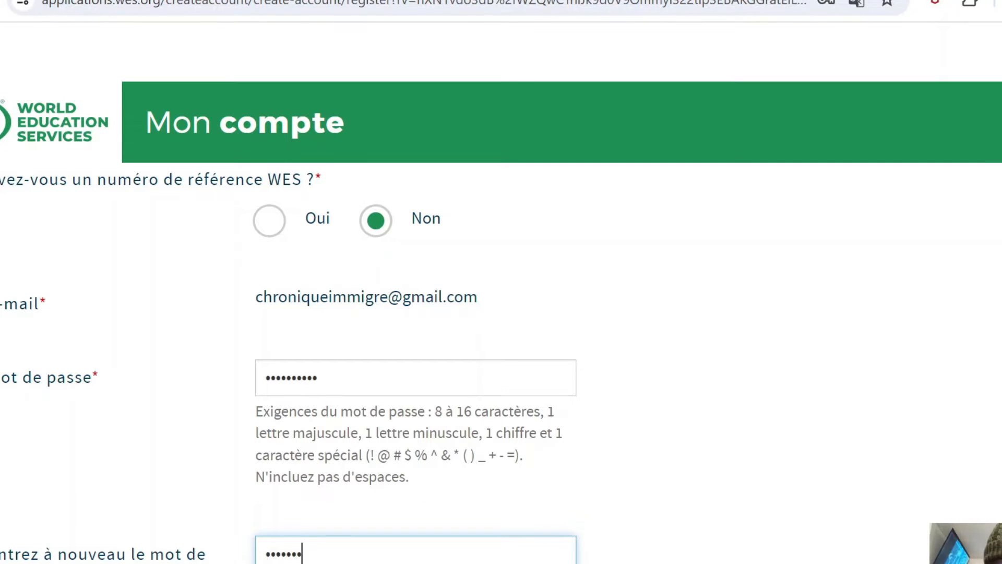
type("•••")
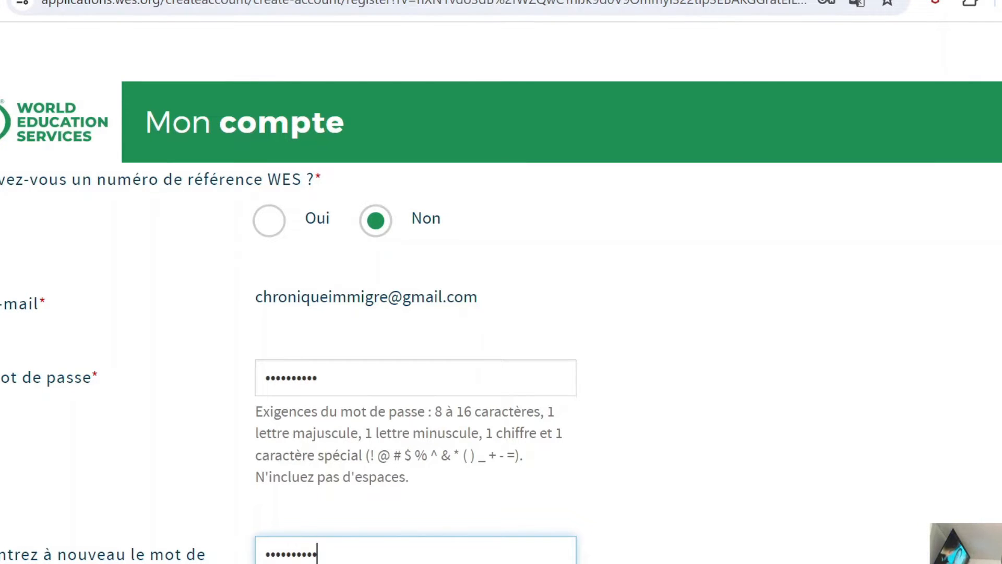
scroll(464, 303, "down", 5)
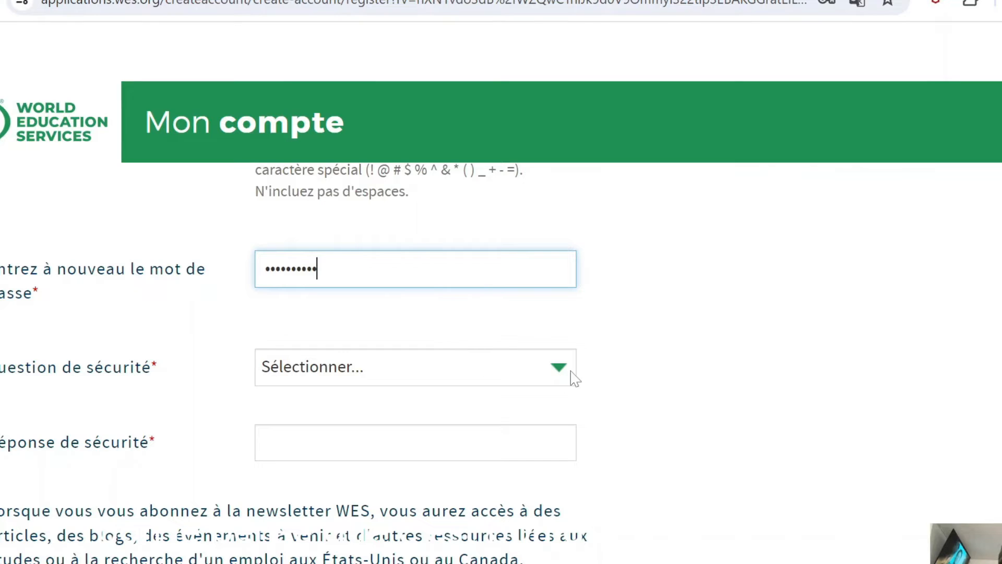
Step: Choose the 'Quel est ton livre préféré?' security question and type its answer
left_click(558, 369)
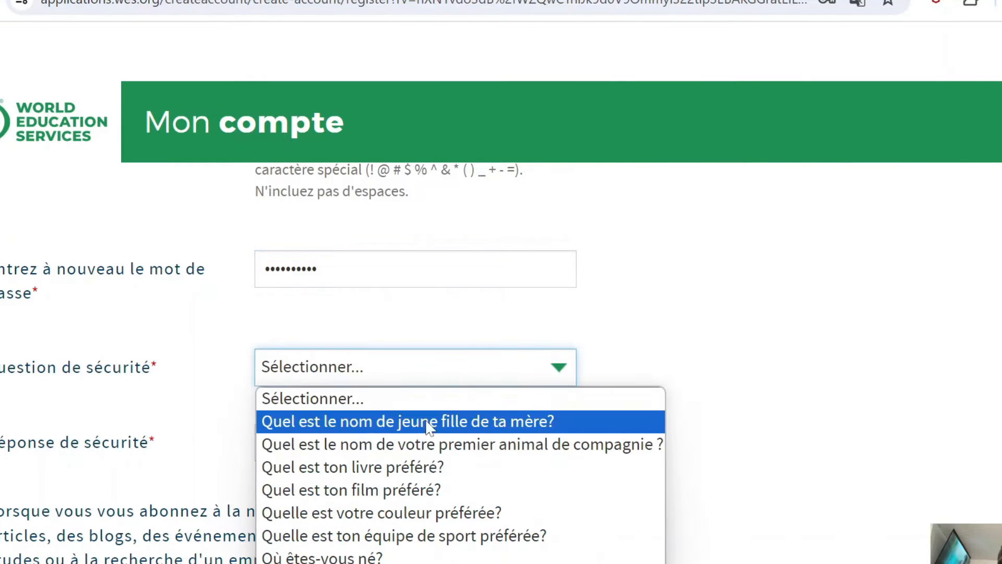
left_click(407, 469)
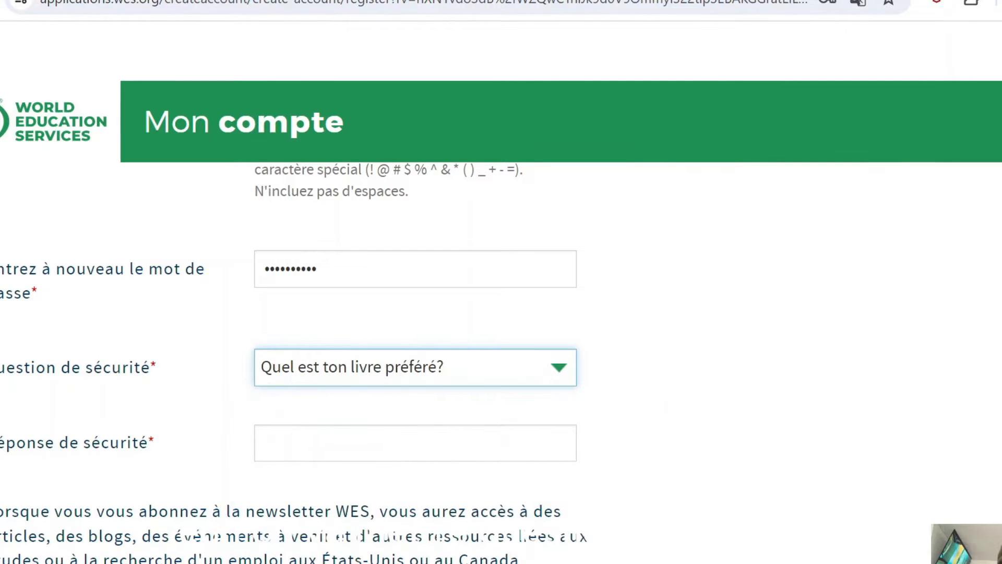
key("Tab")
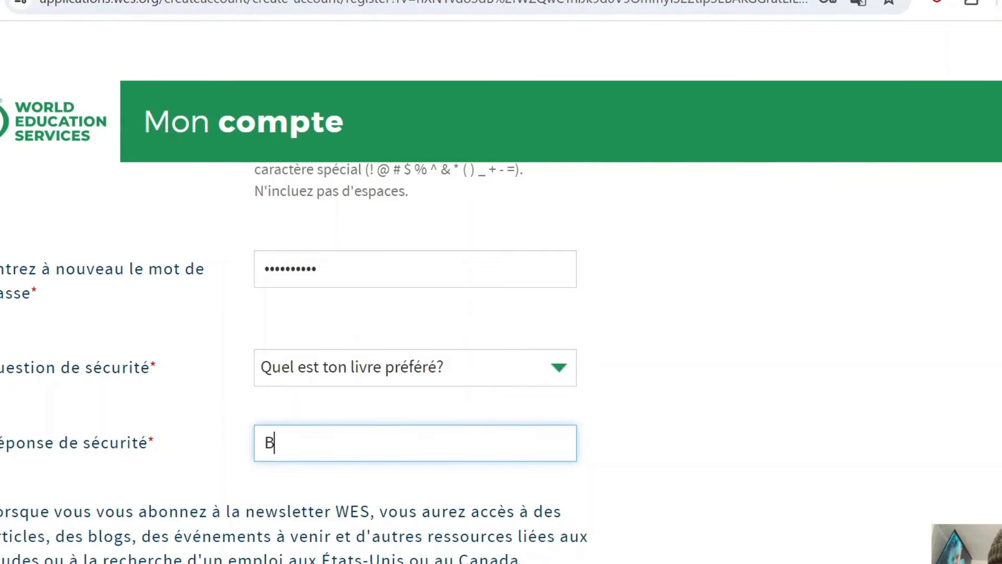
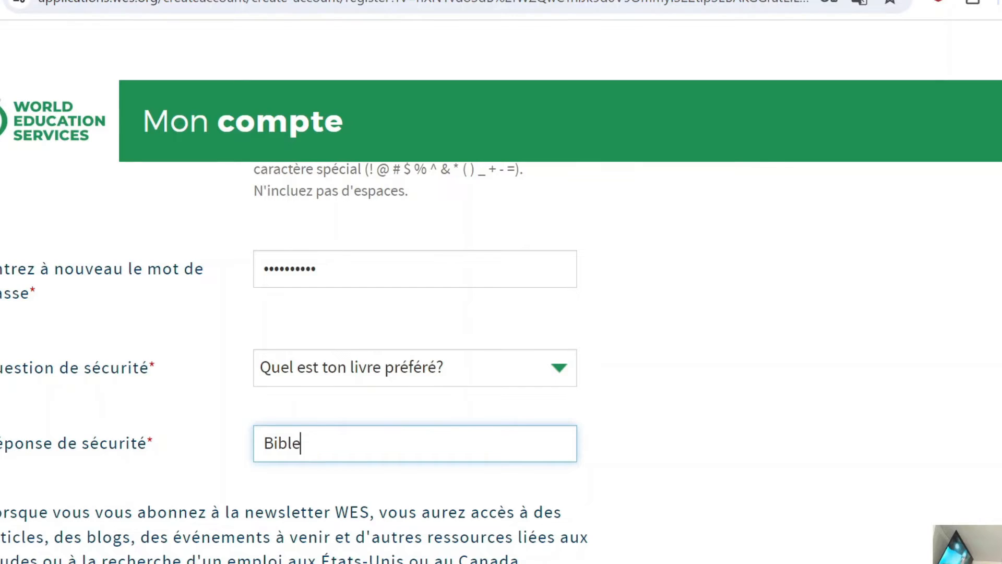
Step: Opt in to the WES newsletter and submit the form with Créer un compte
scroll(229, 372, "down", 5)
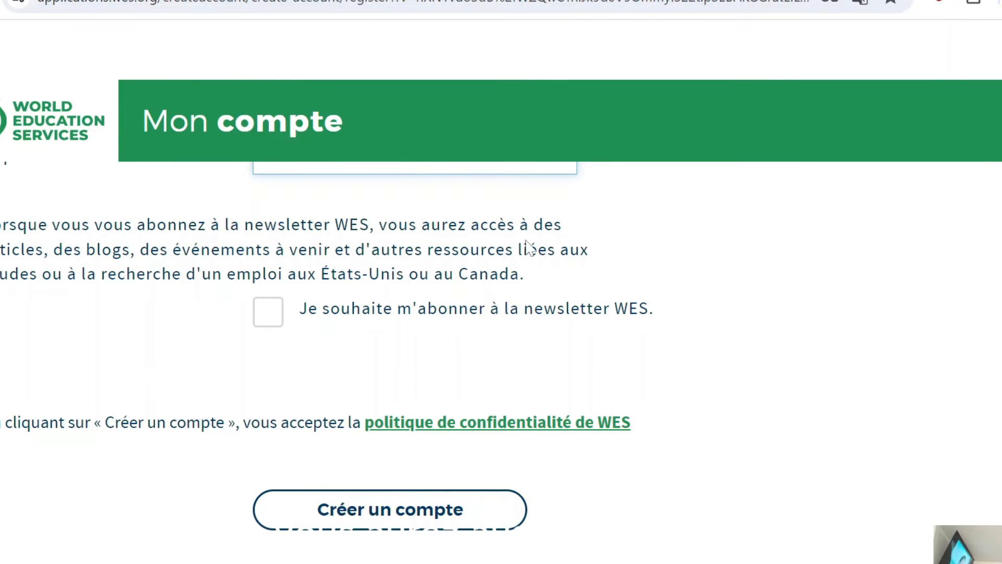
left_click(270, 313)
scroll(392, 445, "down", 3)
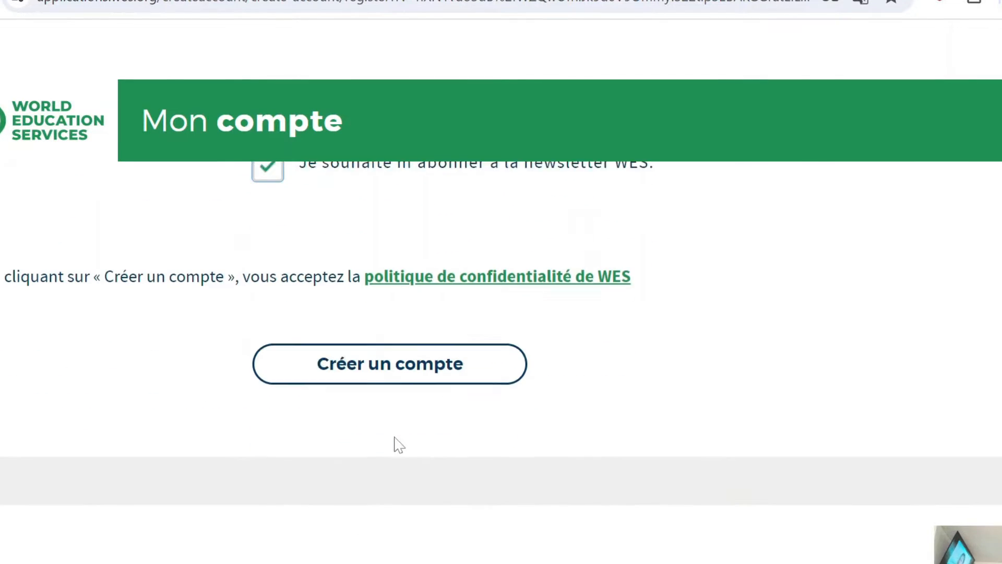
left_click(386, 351)
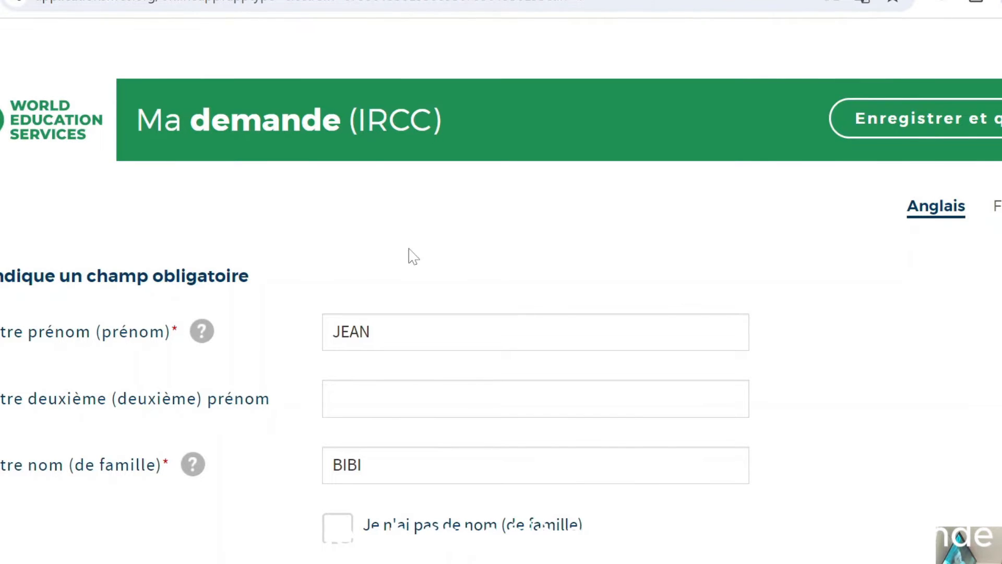
Step: Set the applicant's gender to Homme
scroll(801, 275, "down", 3)
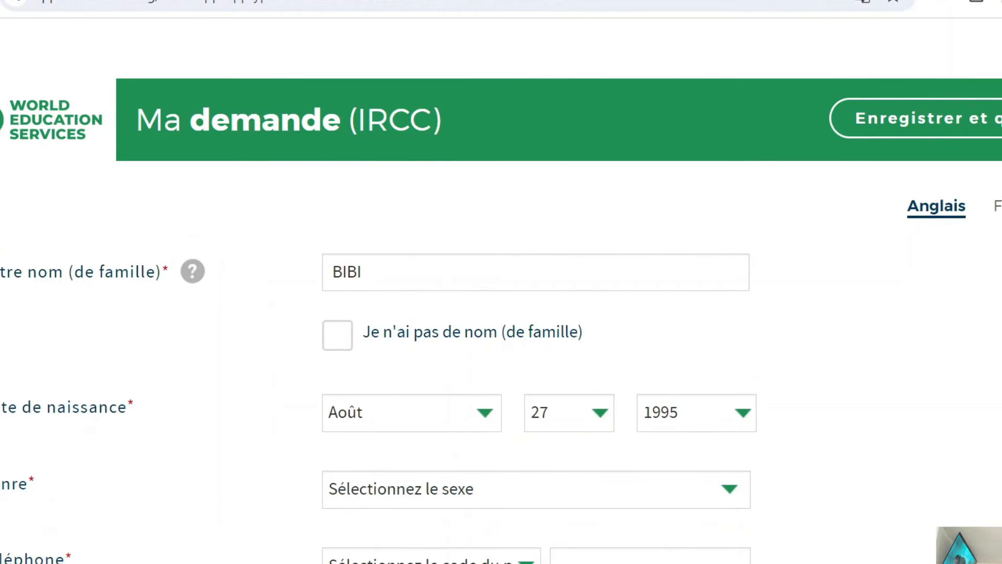
scroll(609, 343, "up", 6)
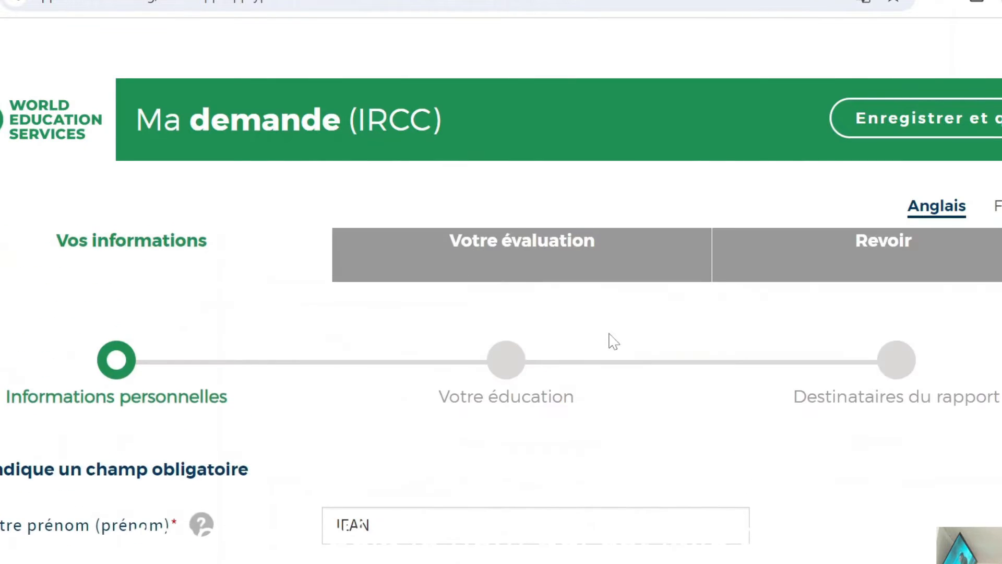
scroll(610, 341, "down", 5)
scroll(612, 341, "down", 3)
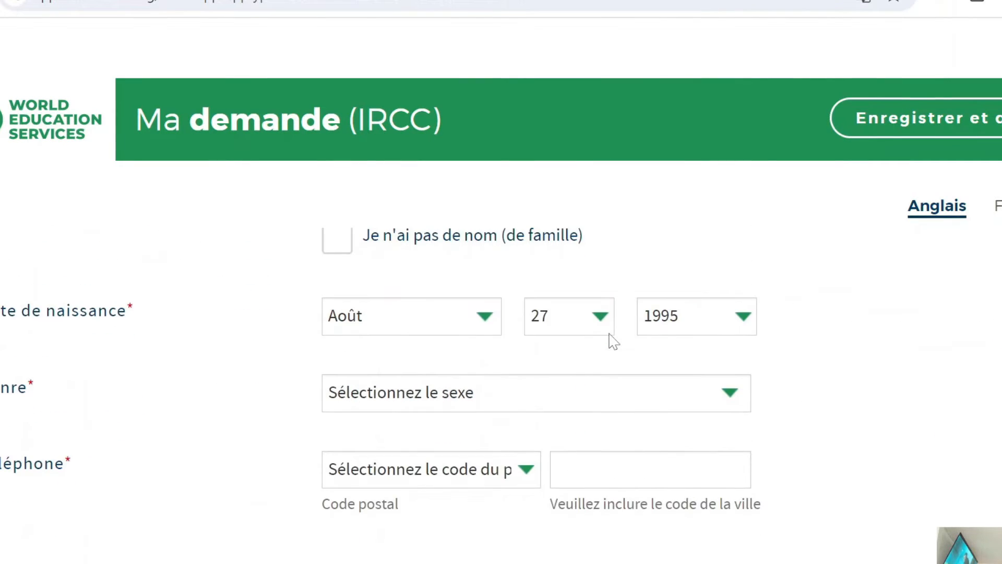
scroll(610, 340, "up", 2)
scroll(610, 342, "down", 1)
scroll(611, 343, "down", 3)
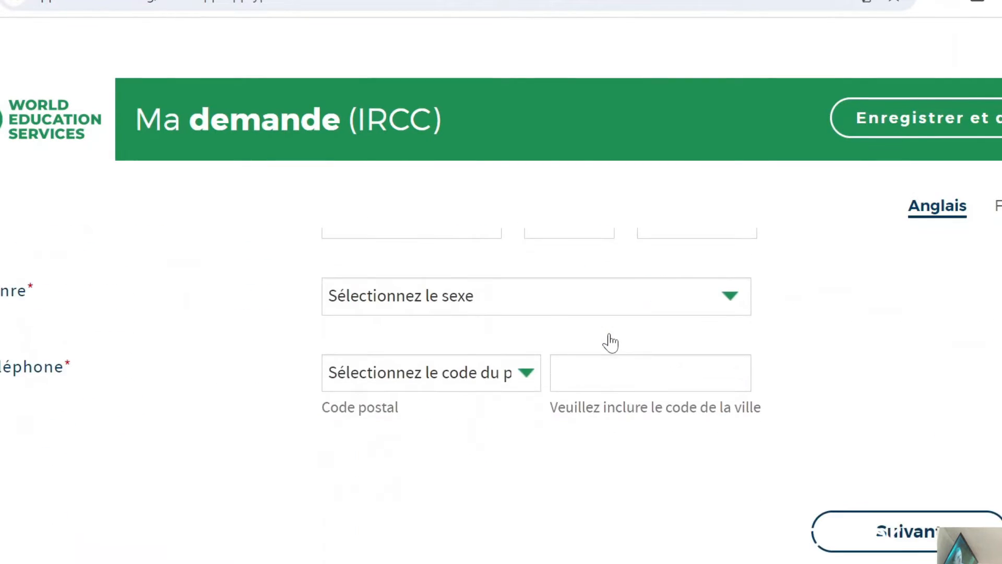
left_click(729, 301)
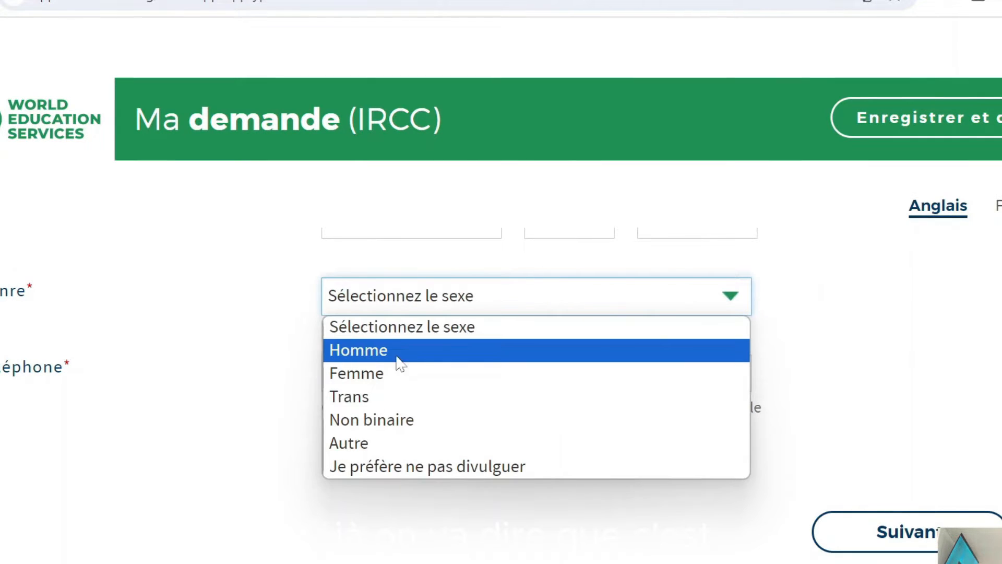
left_click(462, 358)
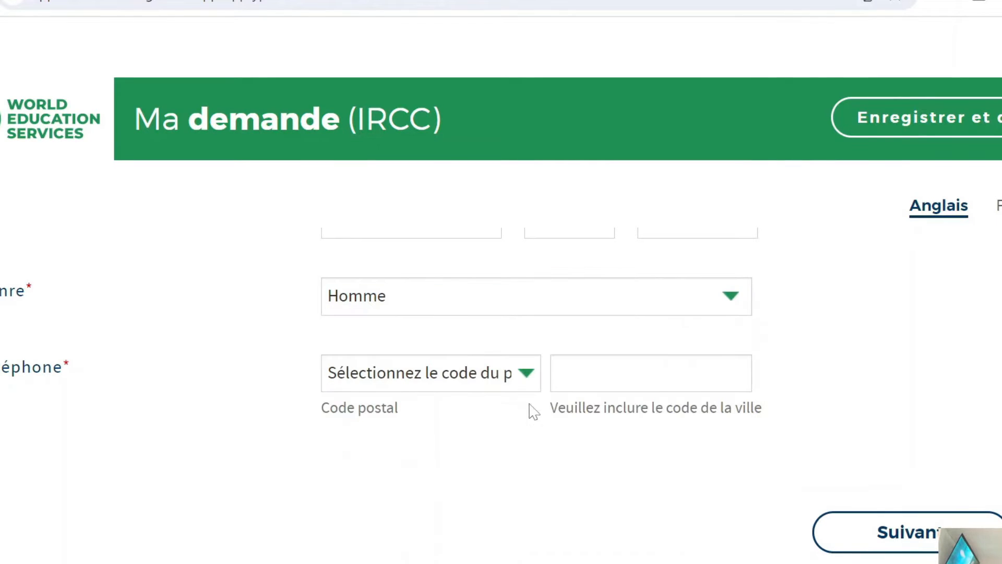
Step: Enter the applicant's phone number with the Cameroun (237) country code
left_click(527, 374)
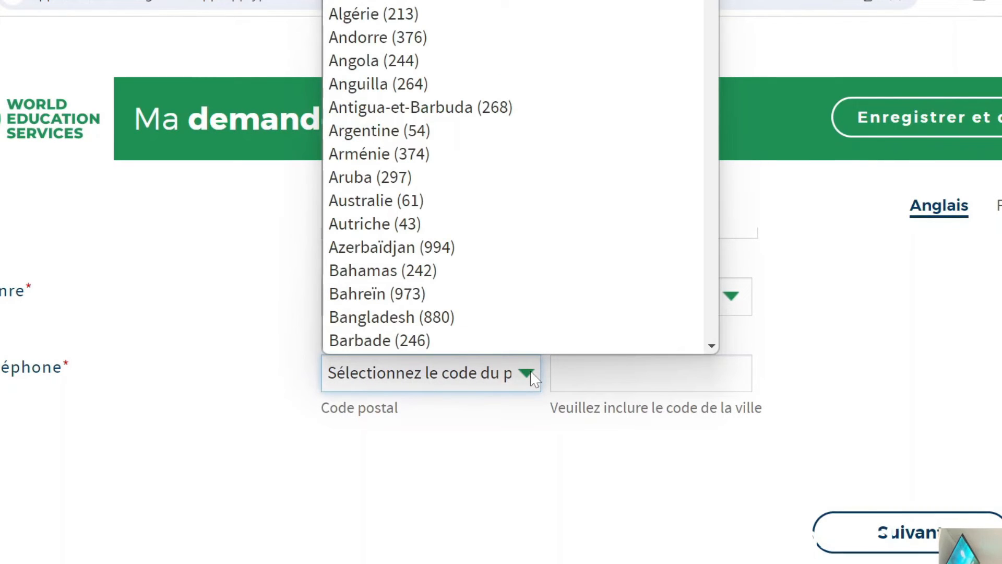
scroll(423, 264, "down", 8)
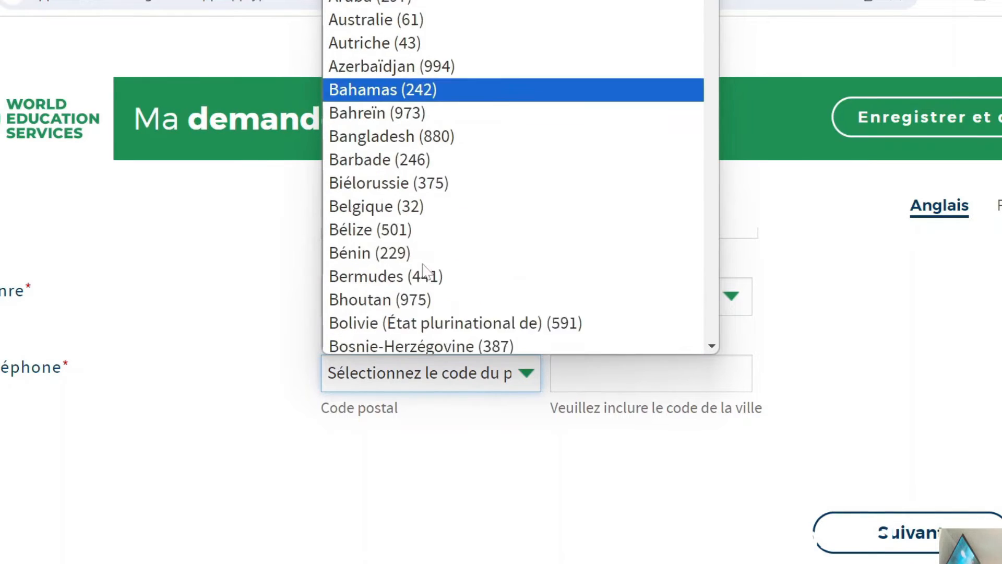
scroll(424, 268, "down", 4)
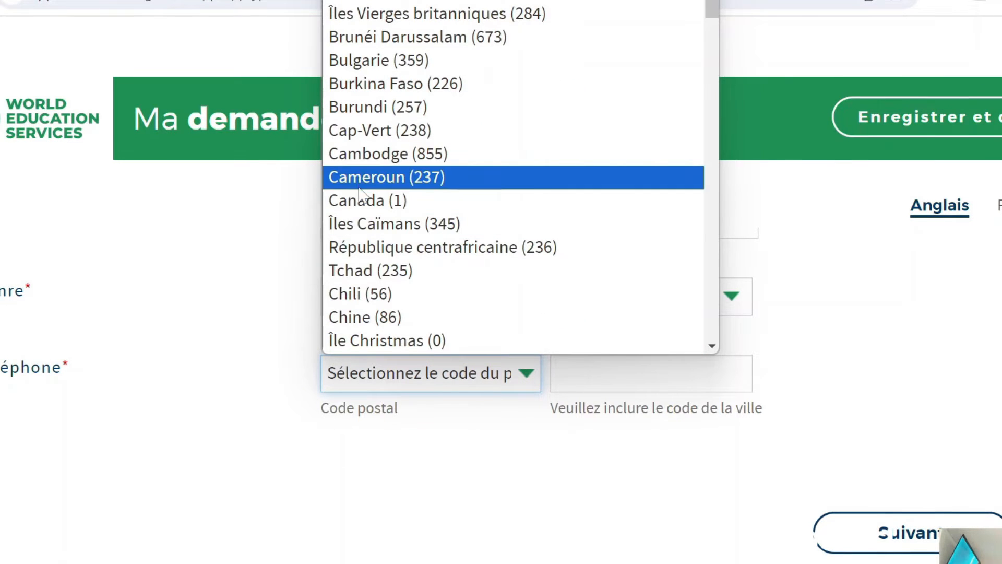
left_click(391, 181)
left_click(600, 373)
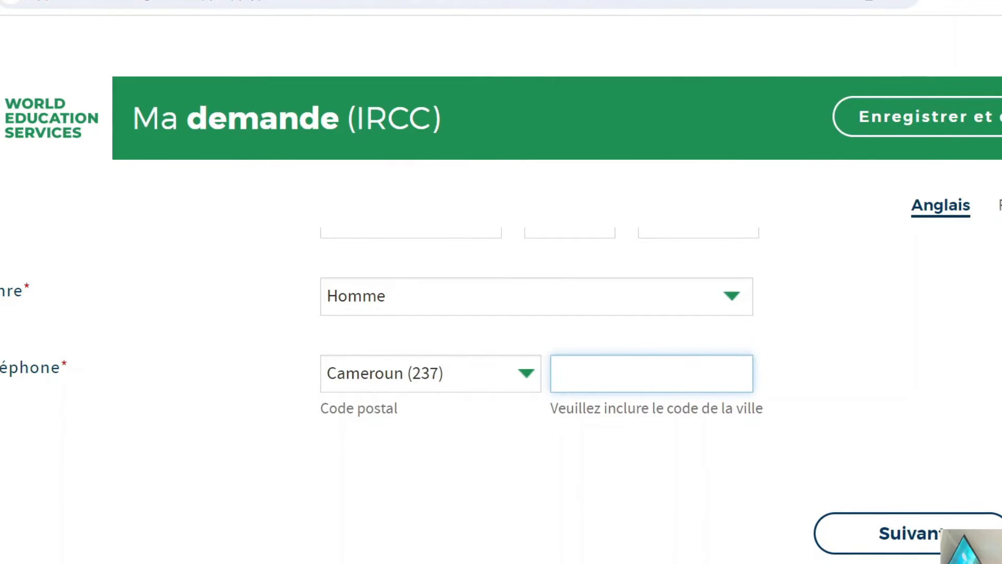
type("5687")
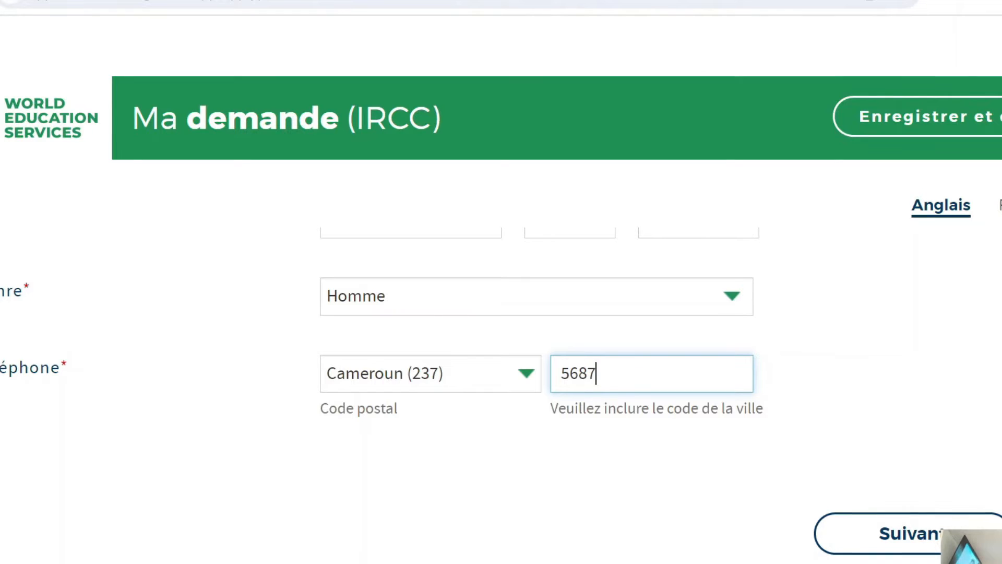
type("2000")
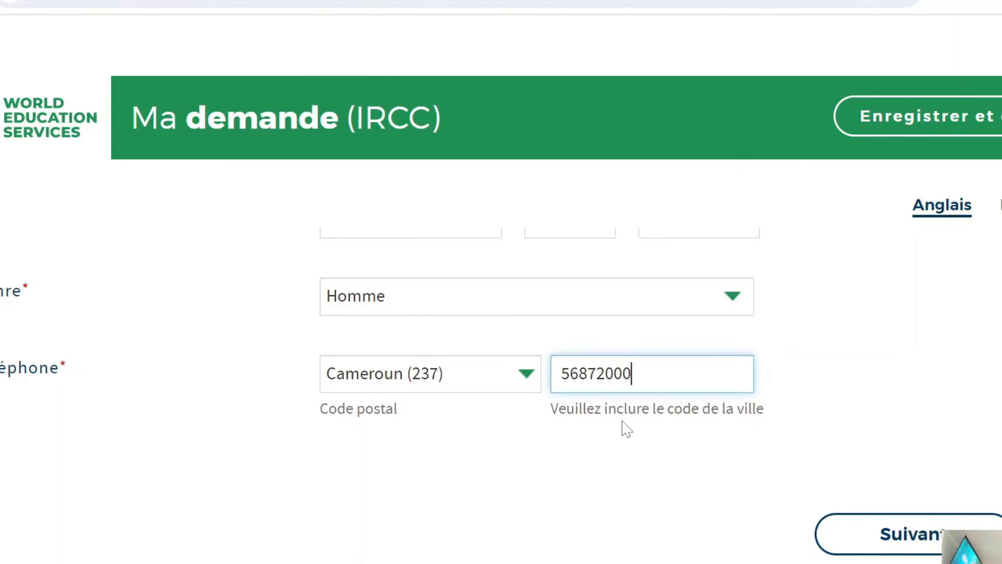
scroll(623, 425, "down", 3)
scroll(623, 425, "up", 7)
scroll(623, 426, "down", 5)
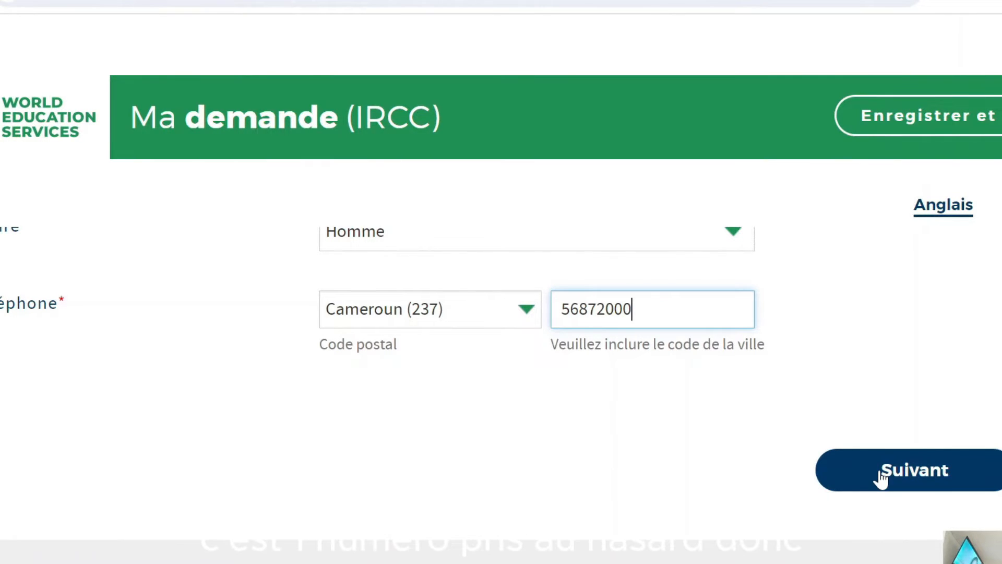
left_click(880, 479)
scroll(884, 478, "up", 5)
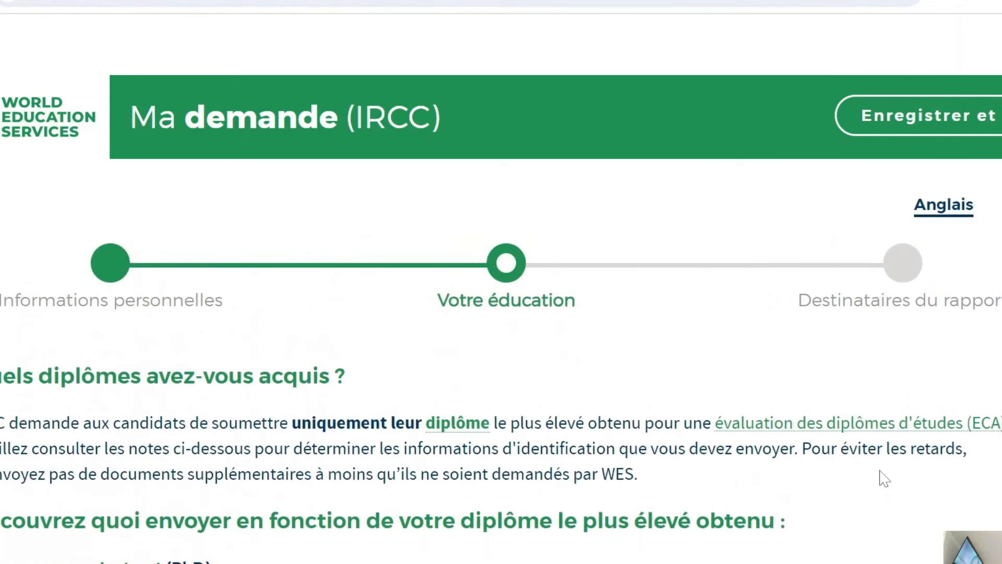
scroll(884, 478, "down", 8)
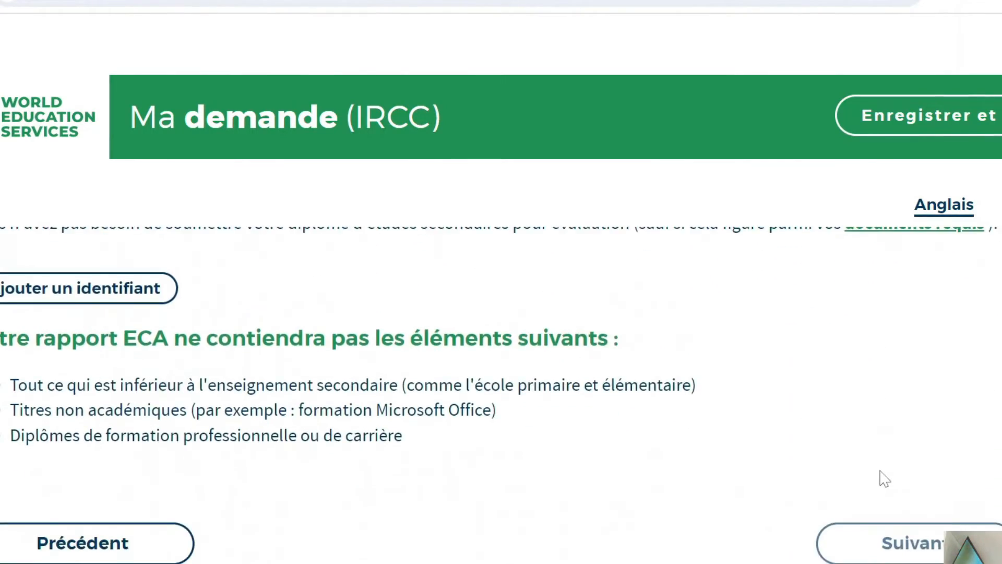
scroll(884, 478, "up", 3)
scroll(884, 478, "up", 3)
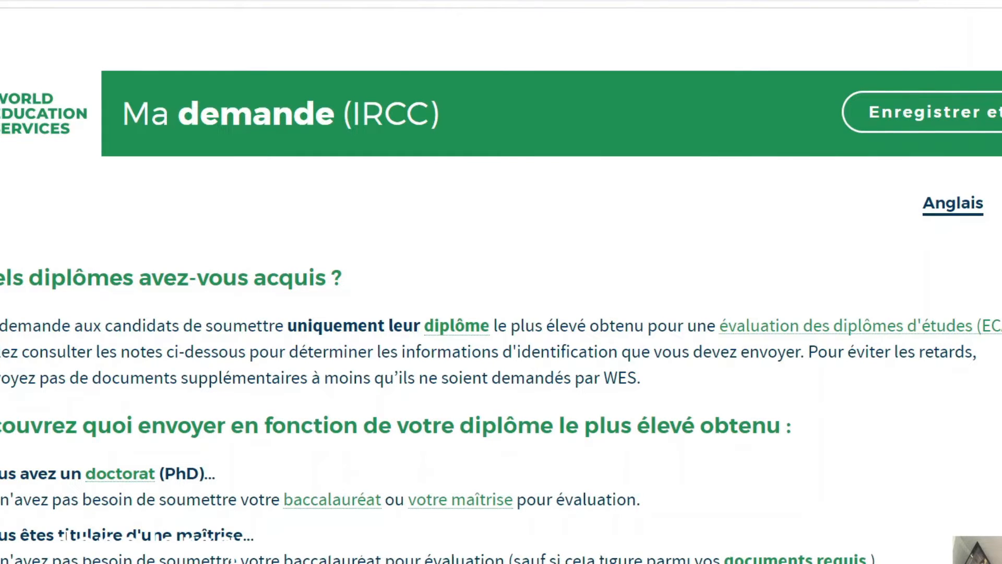
scroll(501, 365, "down", 5)
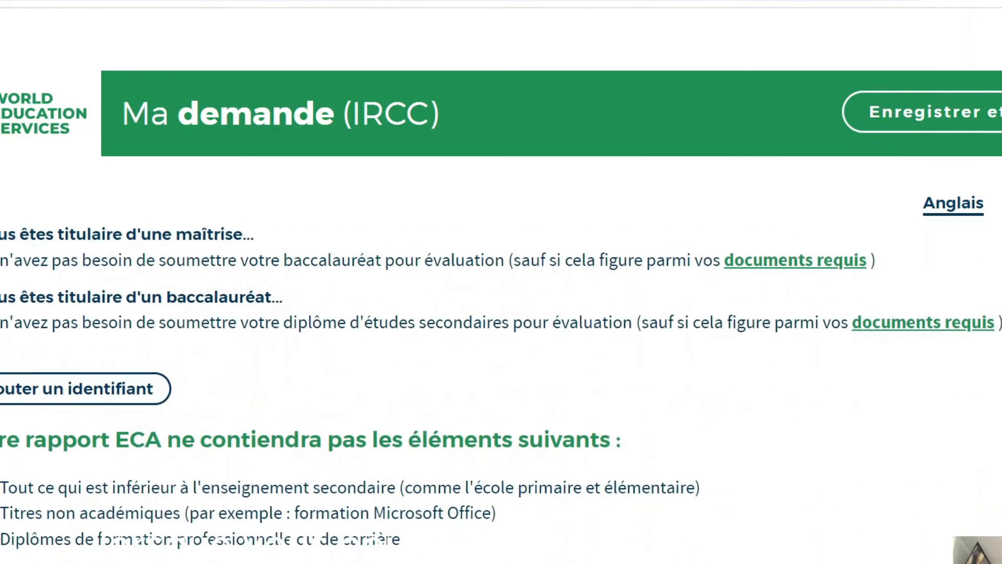
scroll(351, 373, "down", 3)
scroll(351, 373, "up", 5)
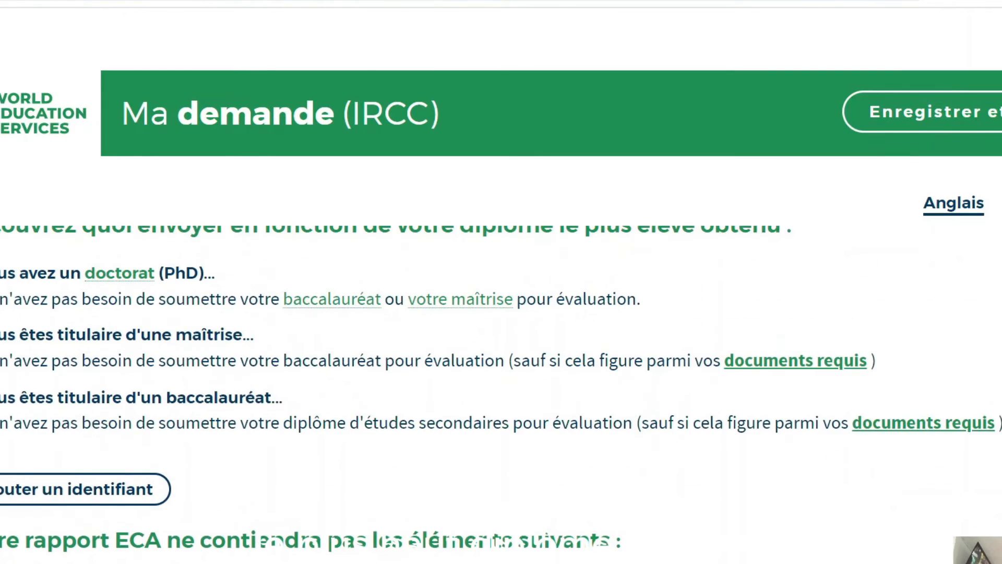
scroll(501, 365, "up", 3)
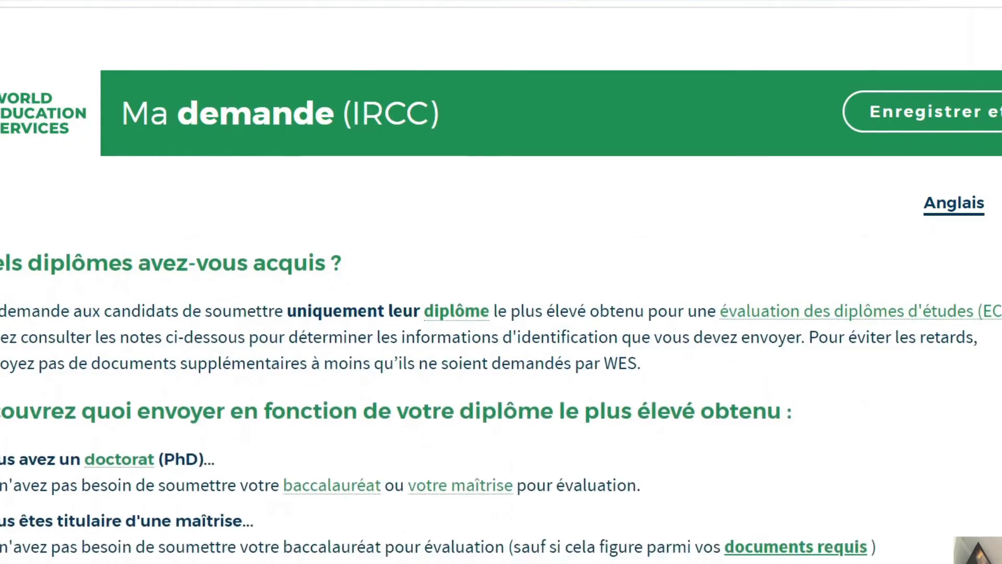
scroll(501, 365, "down", 5)
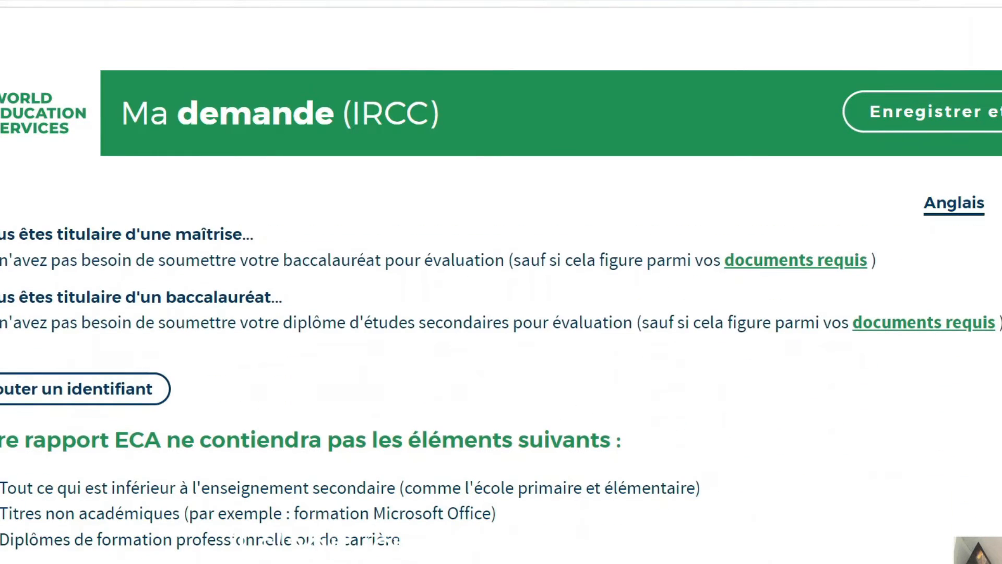
Step: Add a new credential and set its country of education to Cameroun
left_click(121, 404)
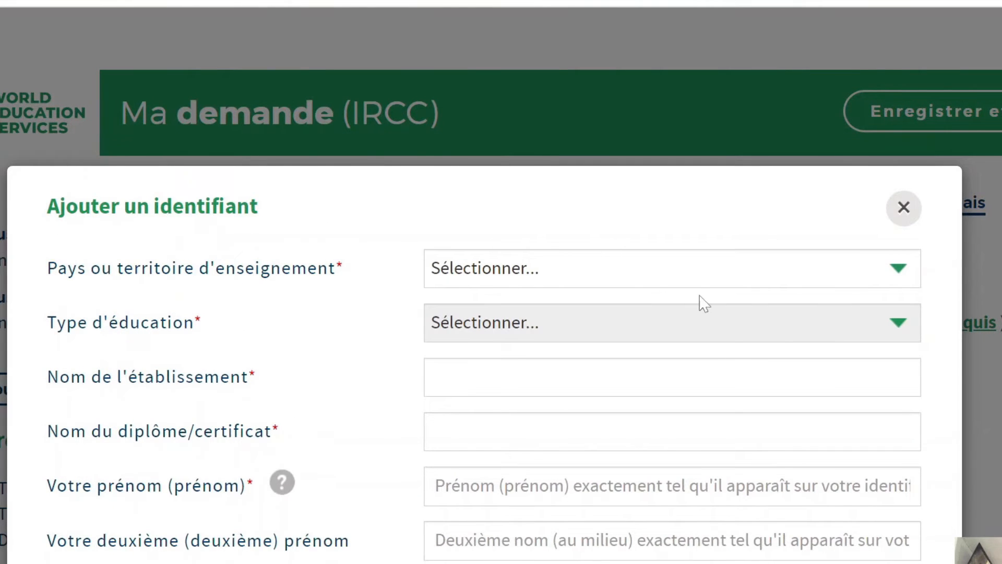
left_click(903, 274)
scroll(794, 369, "down", 12)
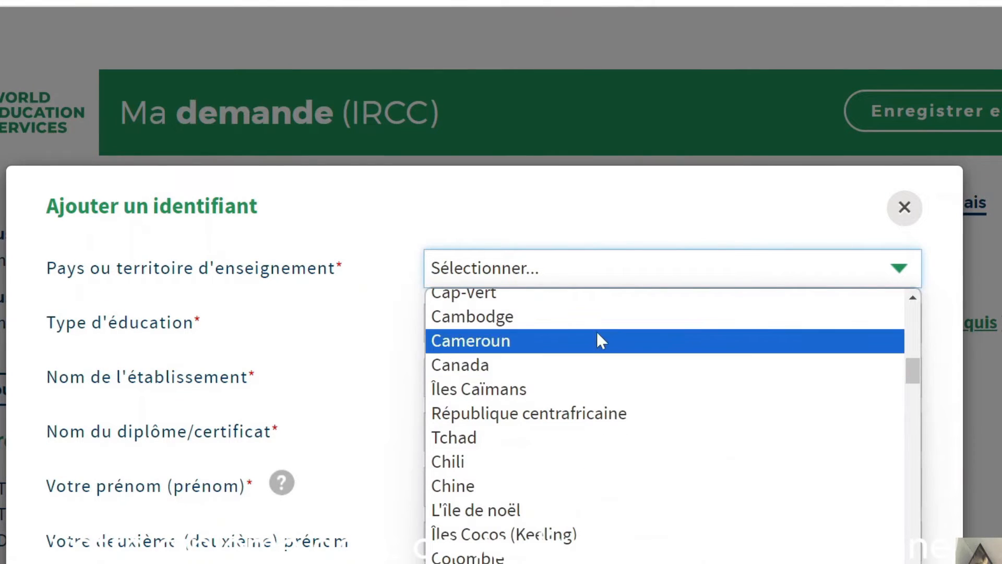
left_click(565, 340)
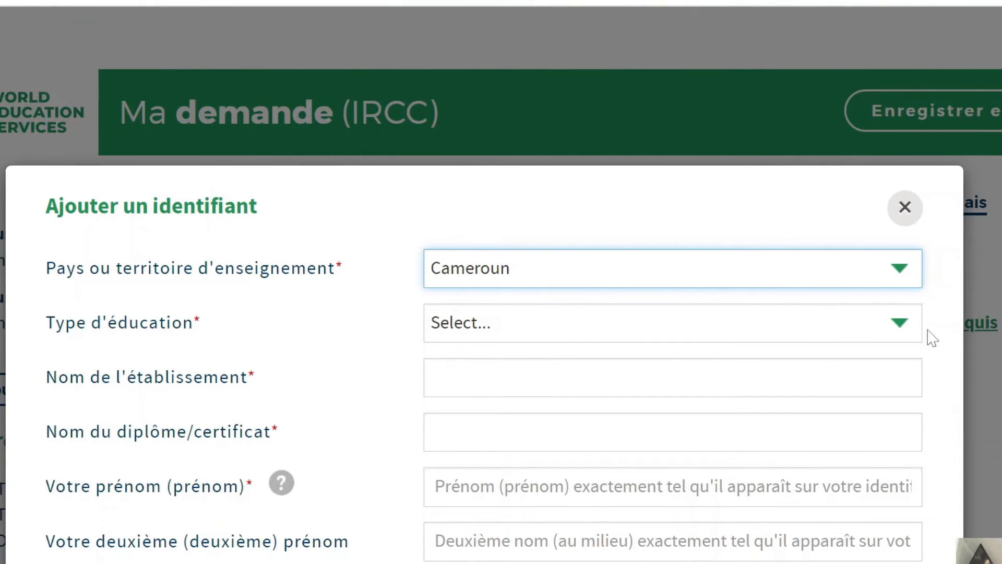
Step: Set the education type to Higher Education and the institution to Université de Maroua
left_click(901, 326)
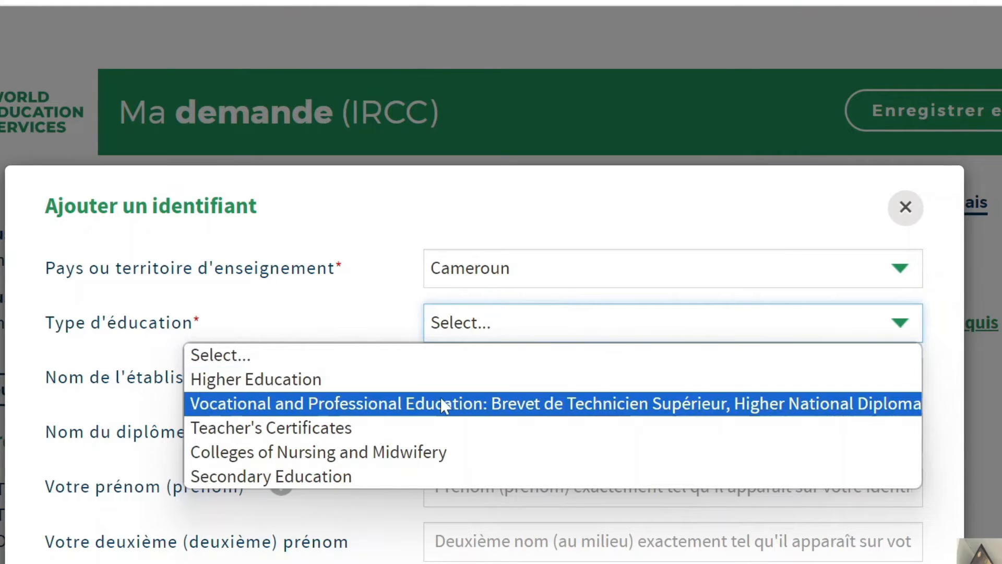
left_click(397, 379)
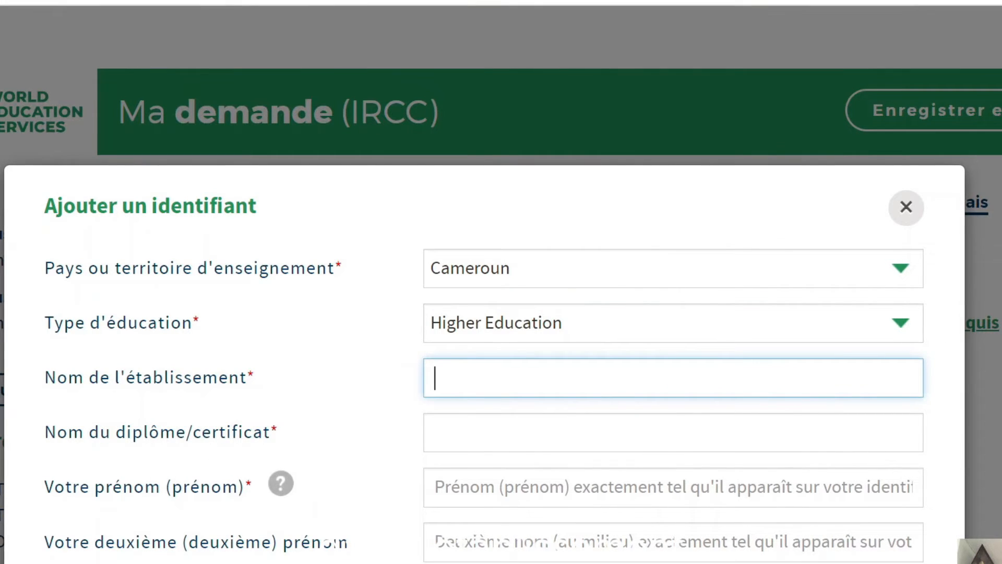
type("uni")
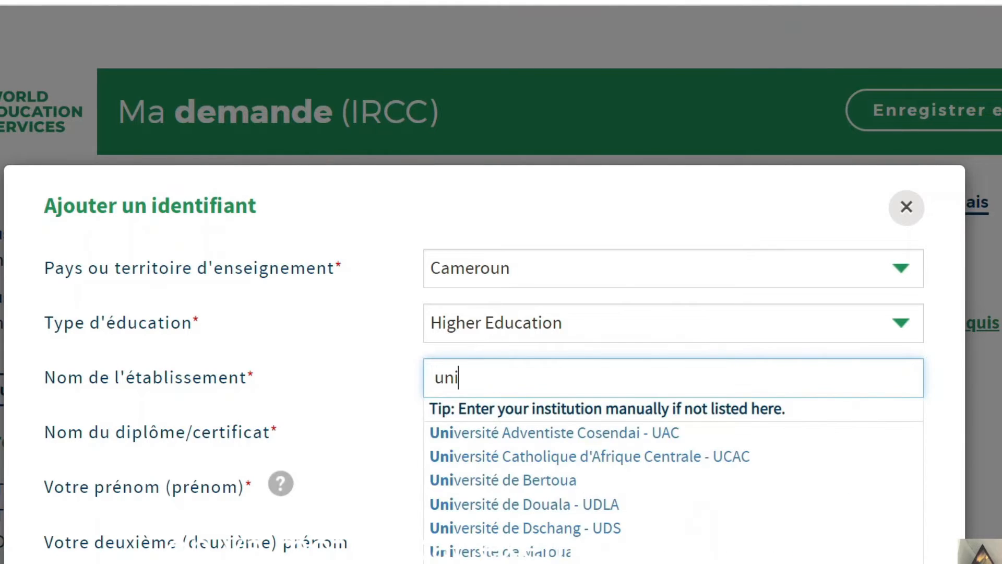
type("versite ")
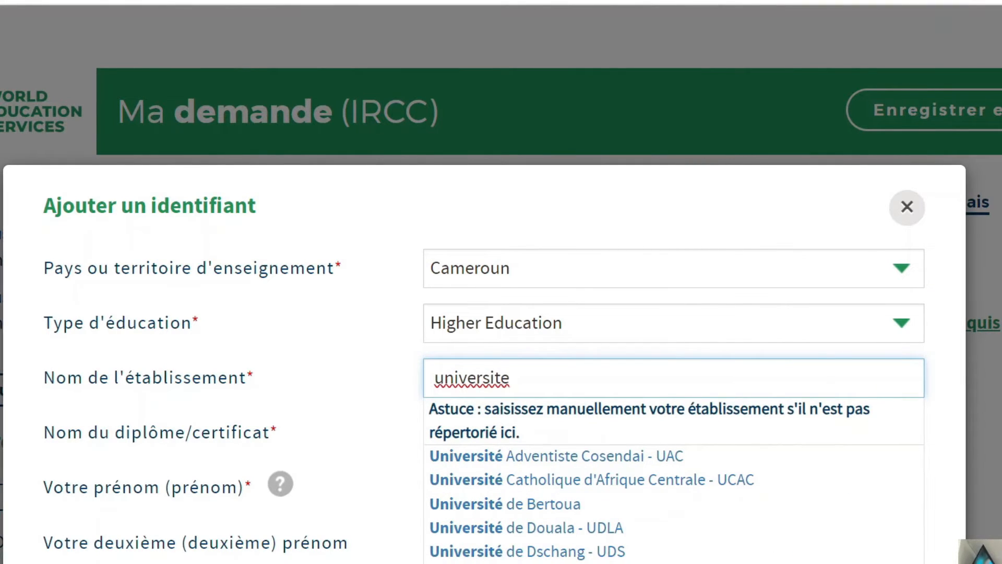
type("mar")
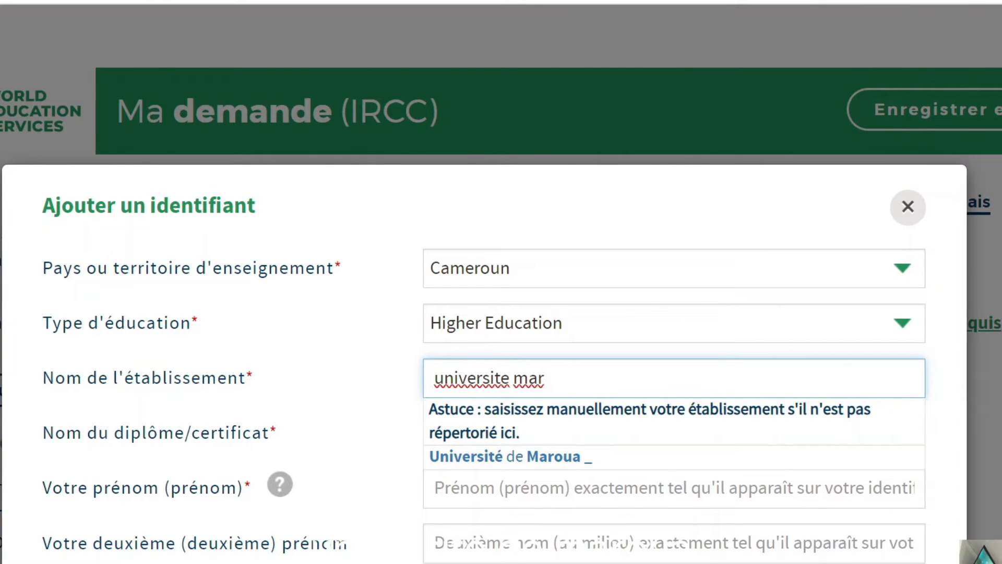
left_click(556, 462)
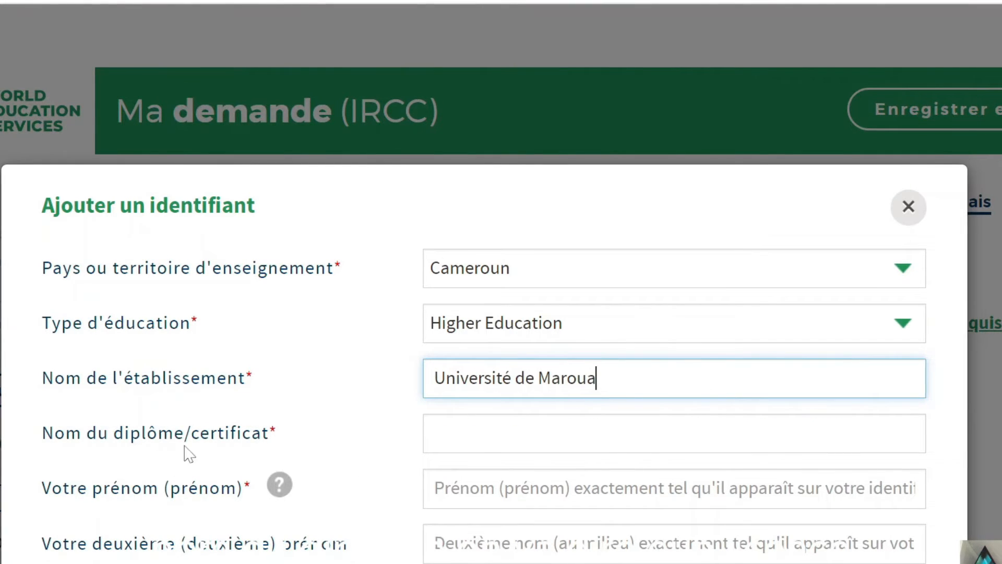
Step: Type 'master' in the diploma field and select 'Master de Recherche' from the suggestions
left_click(435, 433)
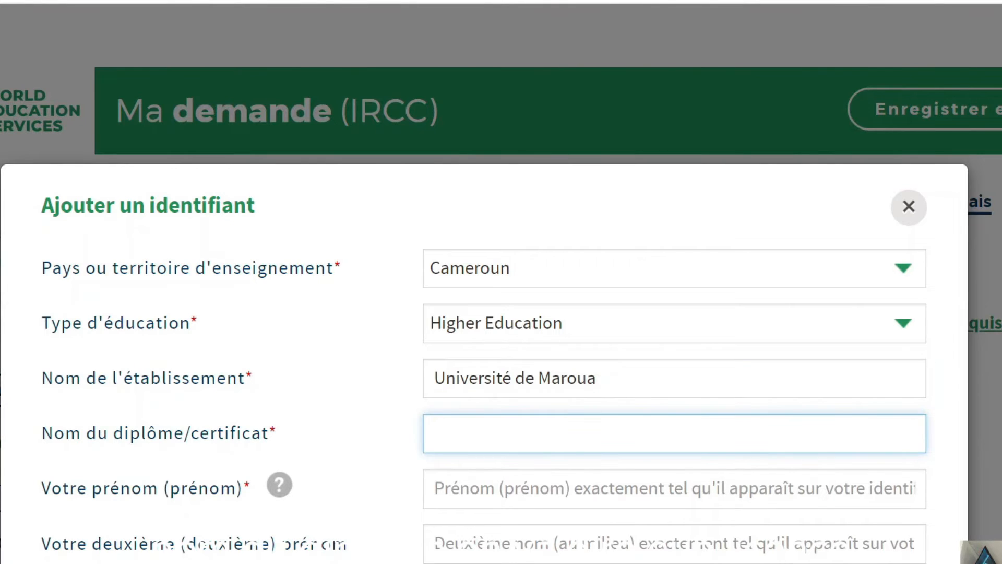
type("l")
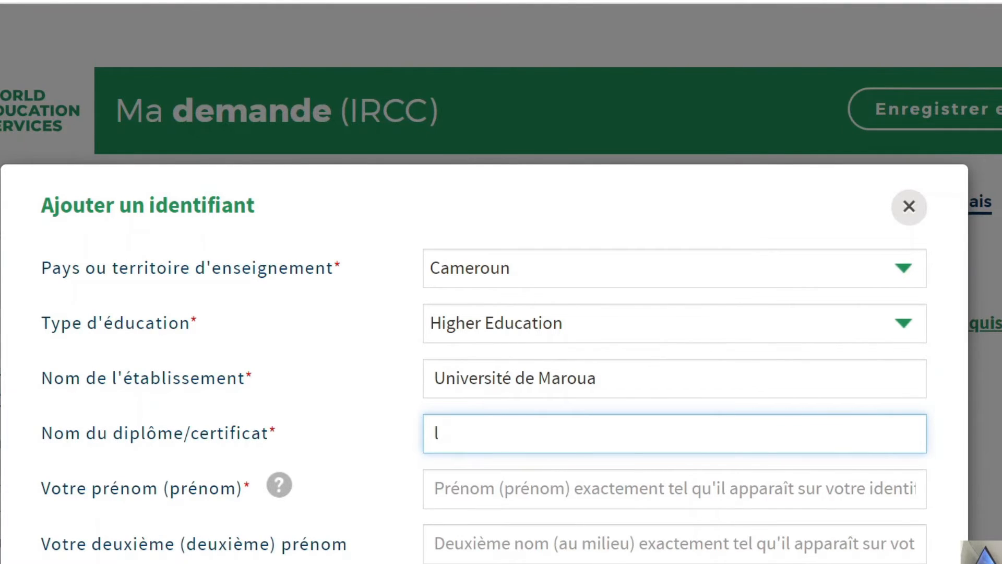
key("BackSpace")
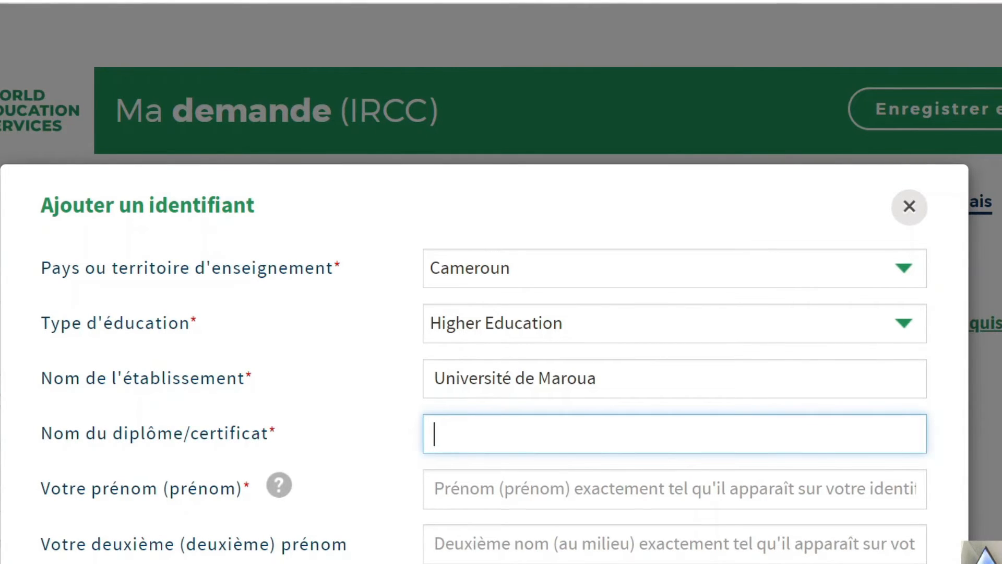
type("mqa")
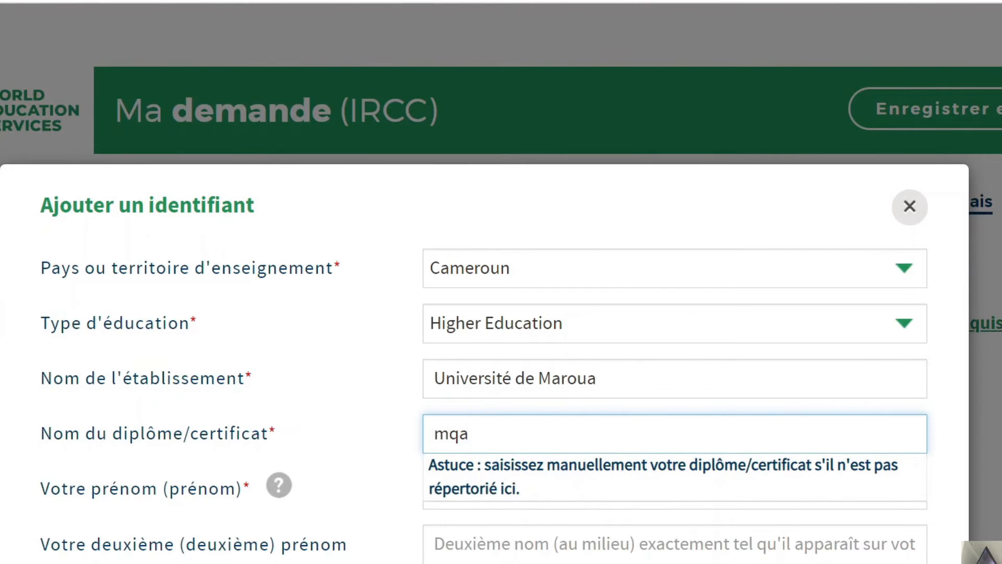
key("BackSpace")
key("BackSpace")
type("as")
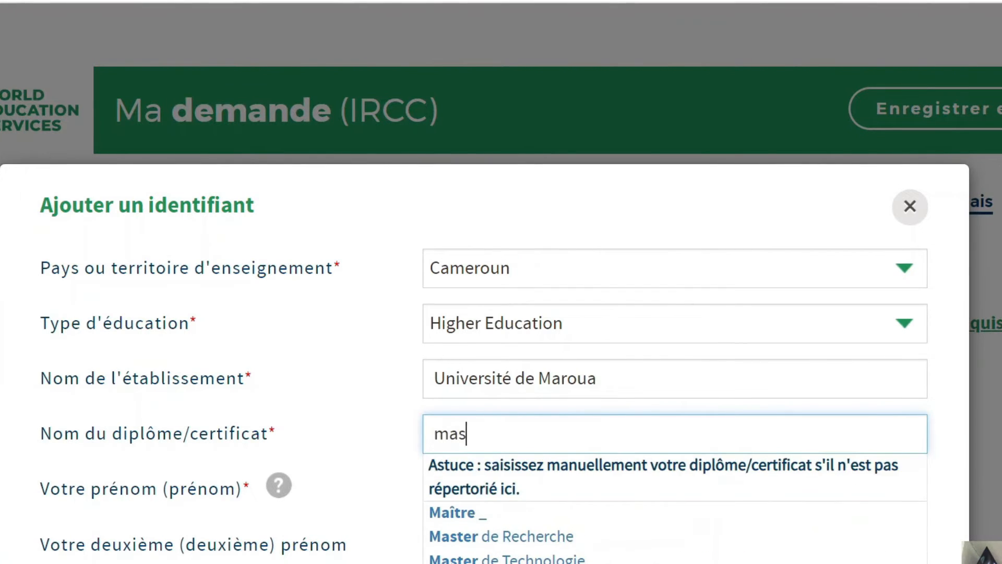
type("ter e")
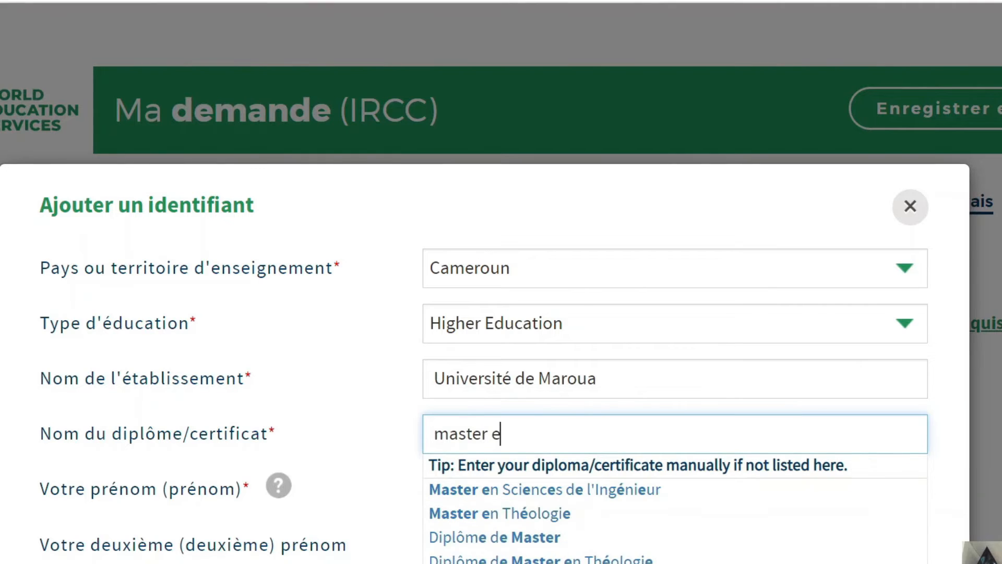
type("n droit")
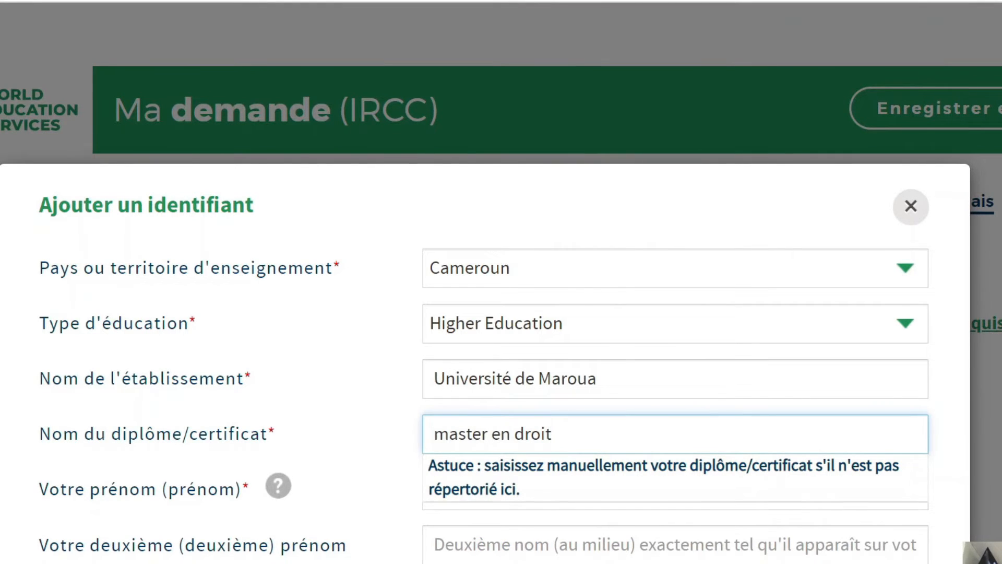
scroll(257, 409, "down", 2)
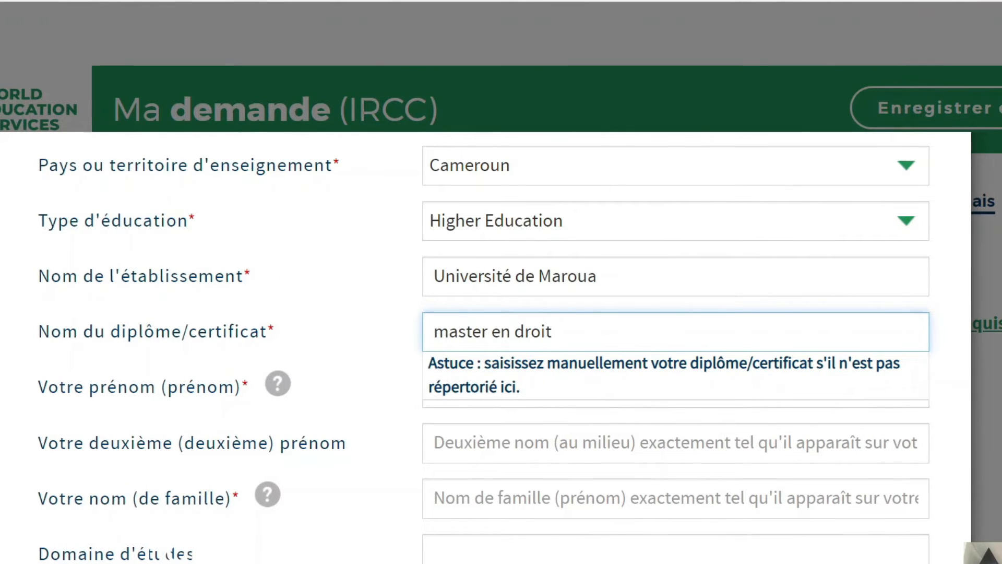
key("BackSpace")
key("BackSpace")
key("BackSpace")
key("BackSpace")
key("BackSpace")
key("BackSpace")
key("BackSpace")
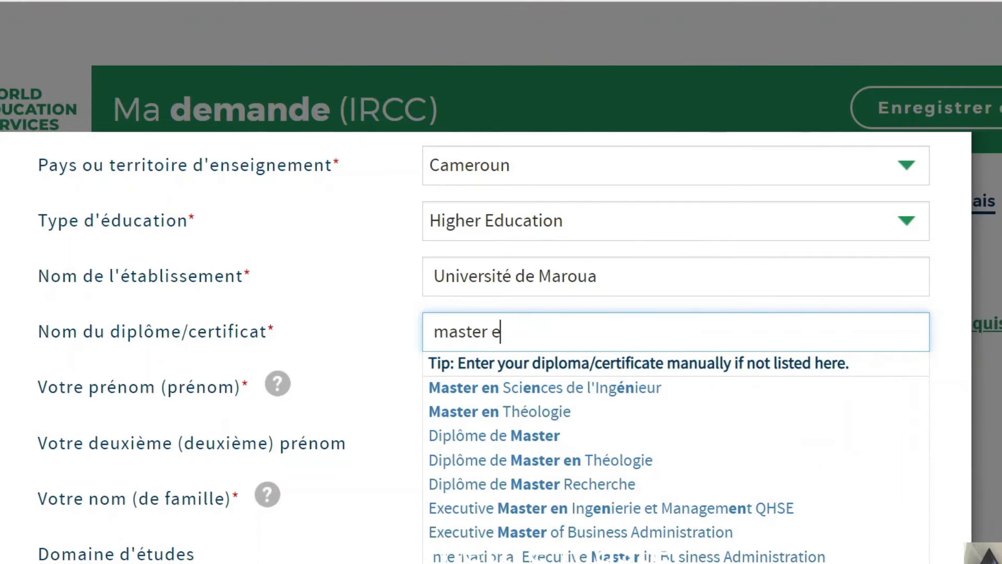
key("BackSpace")
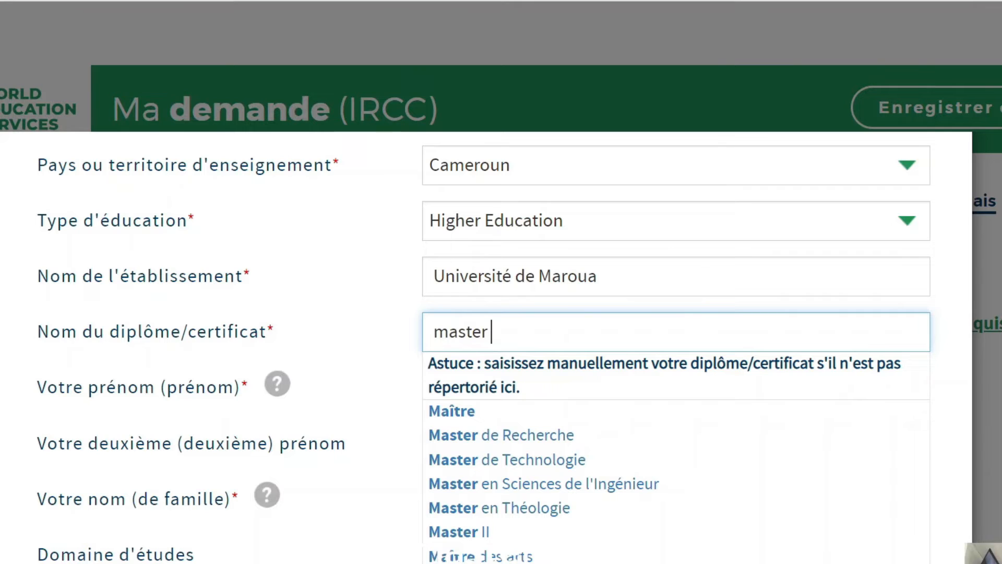
left_click(543, 438)
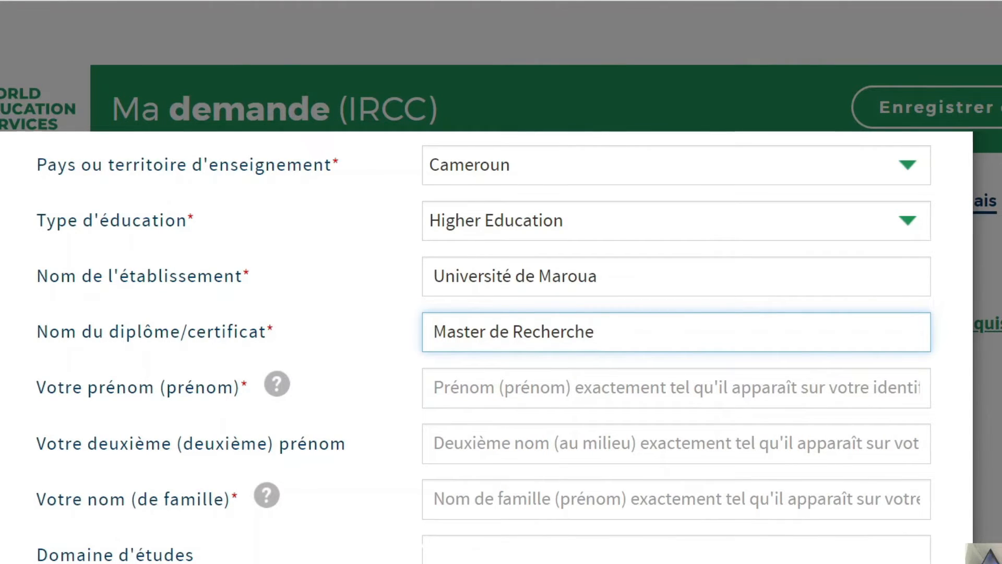
Step: Enter the applicant's first name in 'Votre prénom' and family name in 'Votre nom (de famille)'
left_click(543, 388)
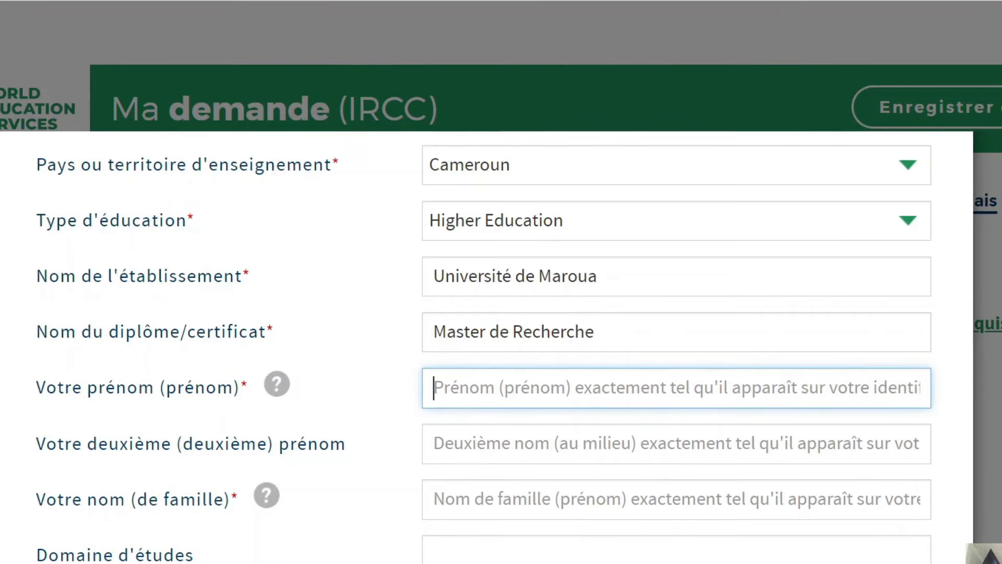
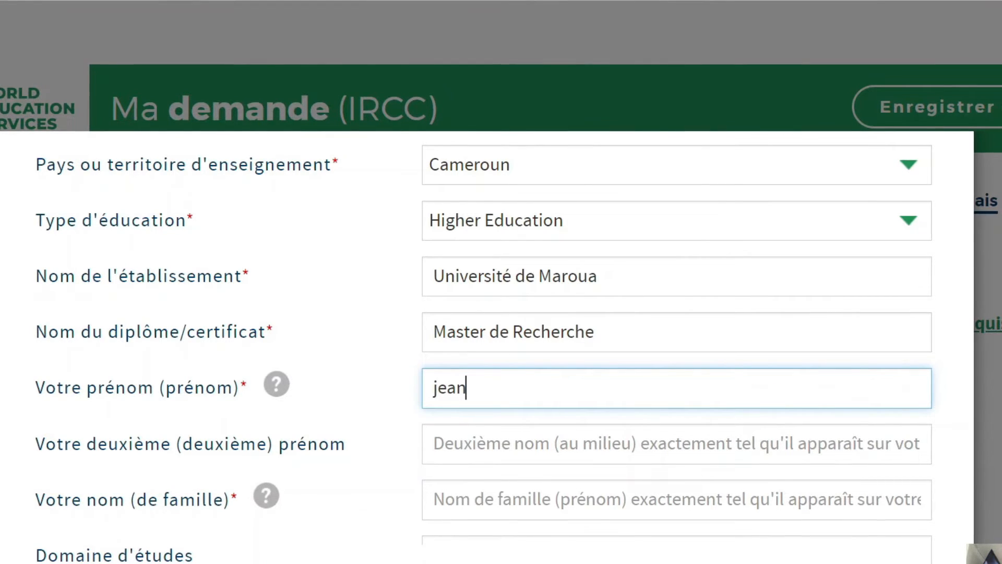
left_click(553, 499)
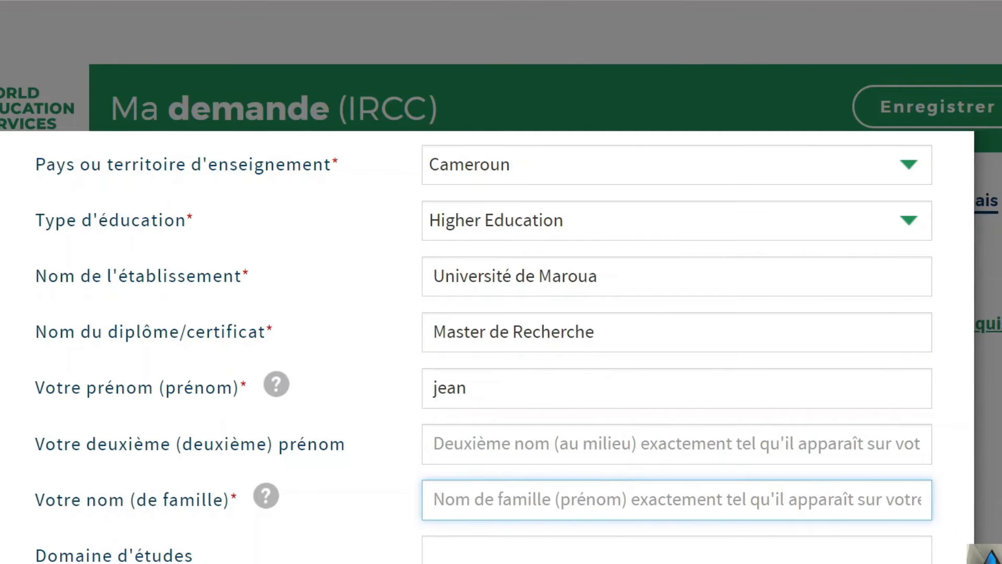
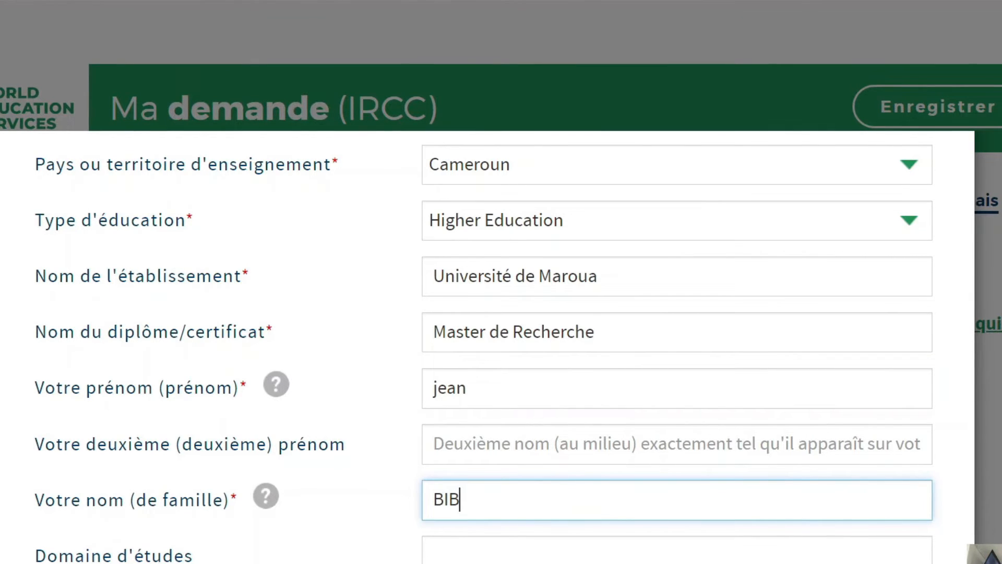
scroll(676, 339, "down", 2)
Step: Type SCIENCE JURIDIQUES into Domaine d'études, correcting the typos along the way
type("I")
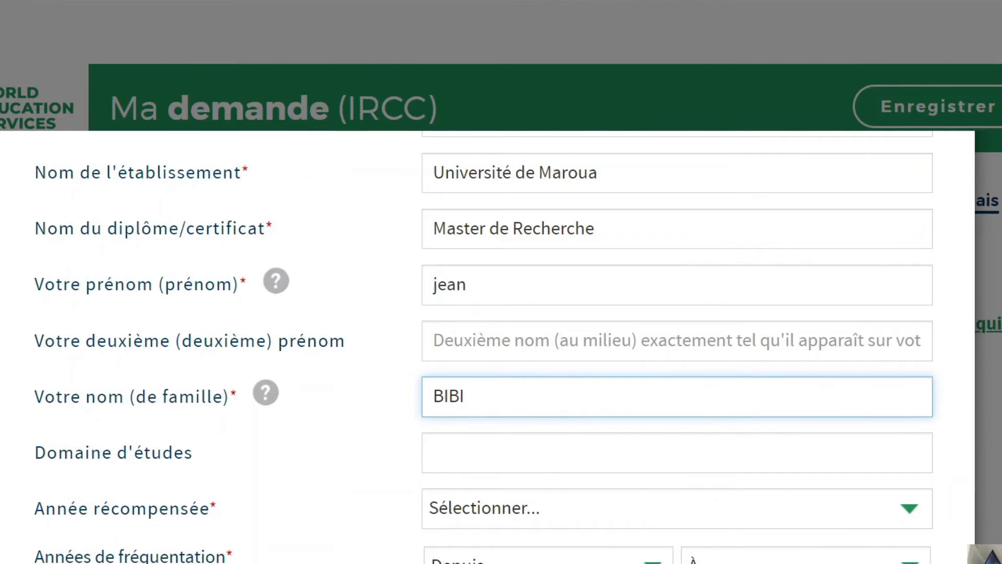
key("Tab")
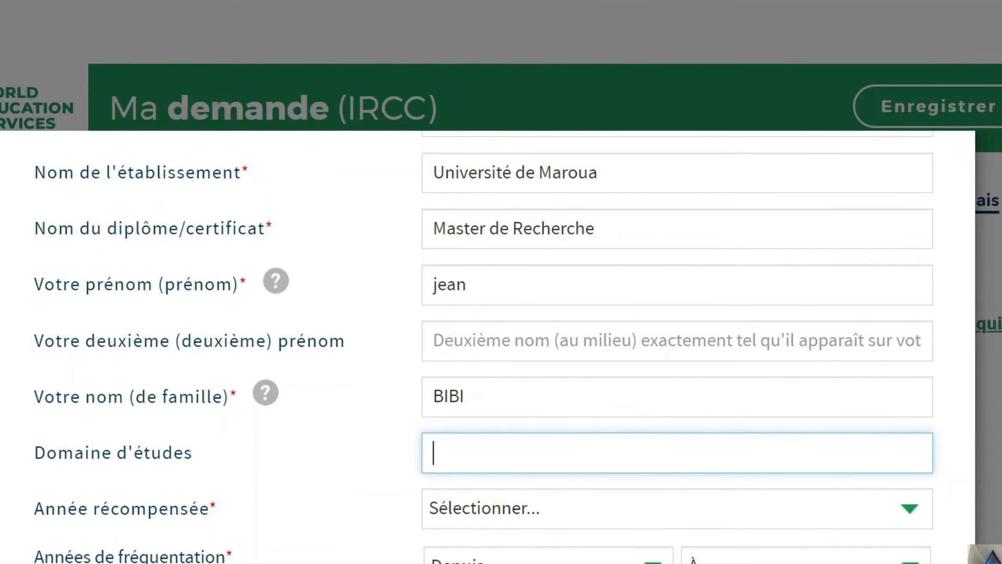
type("DROIT")
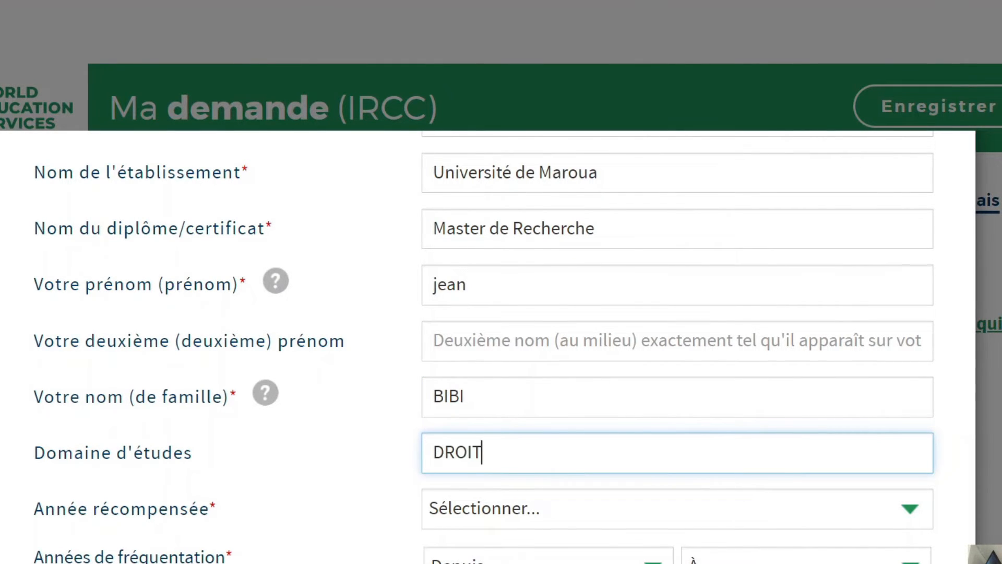
key("BackSpace")
key("BackSpace")
key("BackSpace")
key("BackSpace")
key("BackSpace")
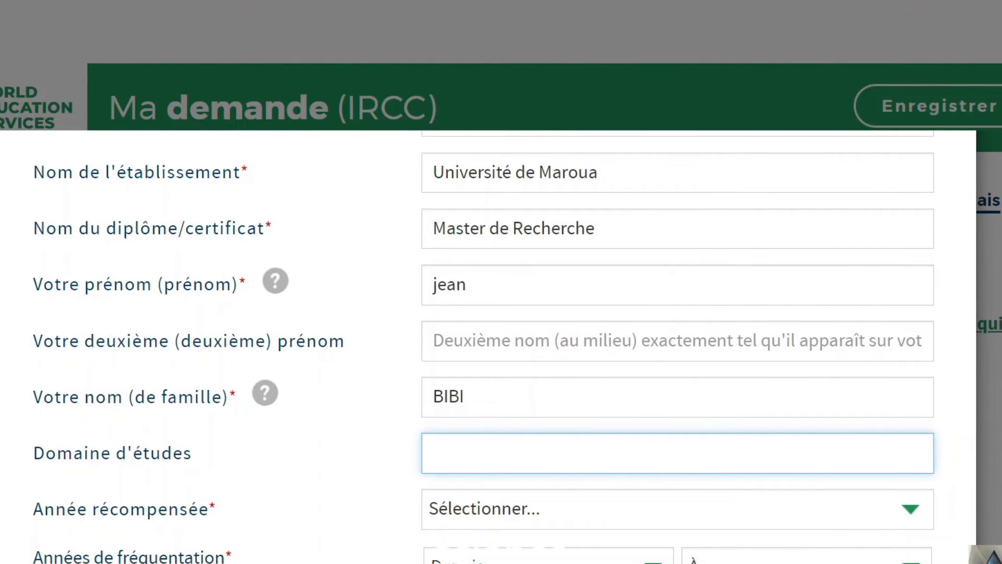
type("SCIE")
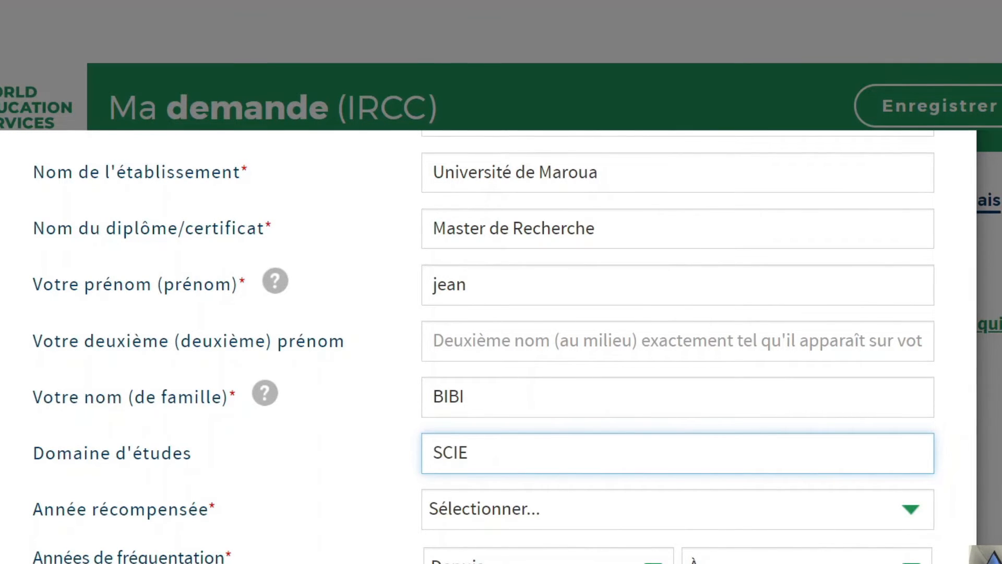
key("BackSpace")
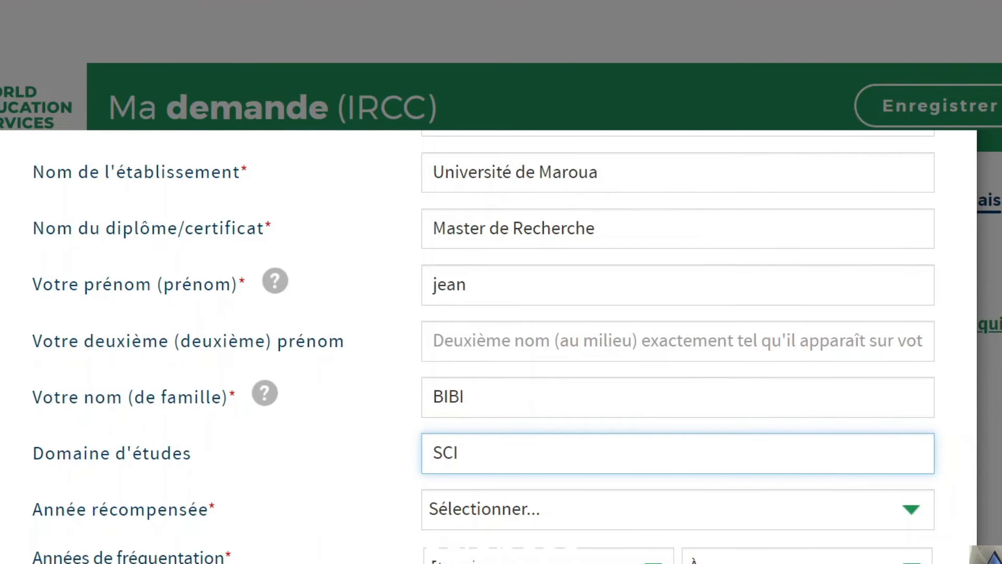
type("ENE")
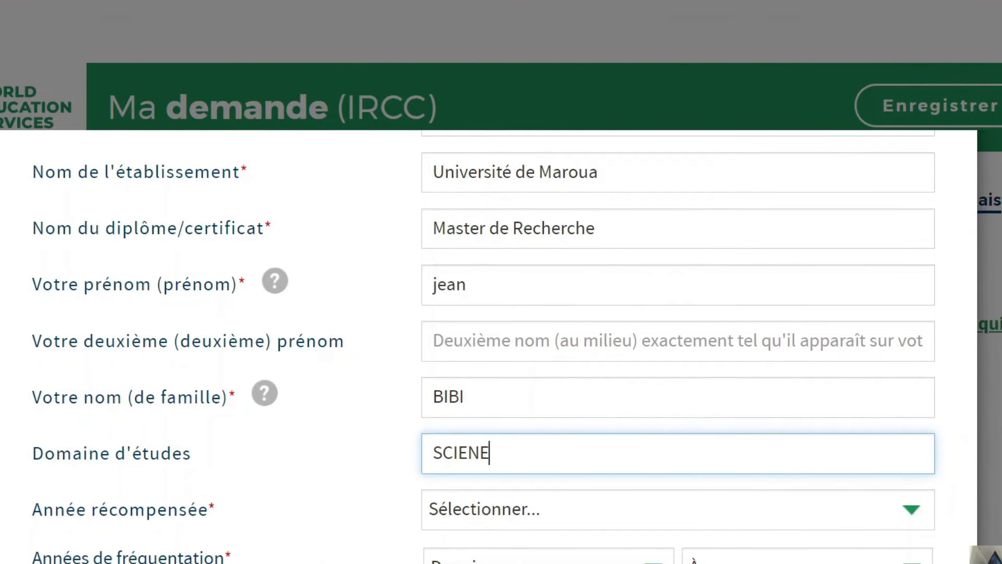
key("BackSpace")
type("VE")
key("BackSpace")
key("BackSpace")
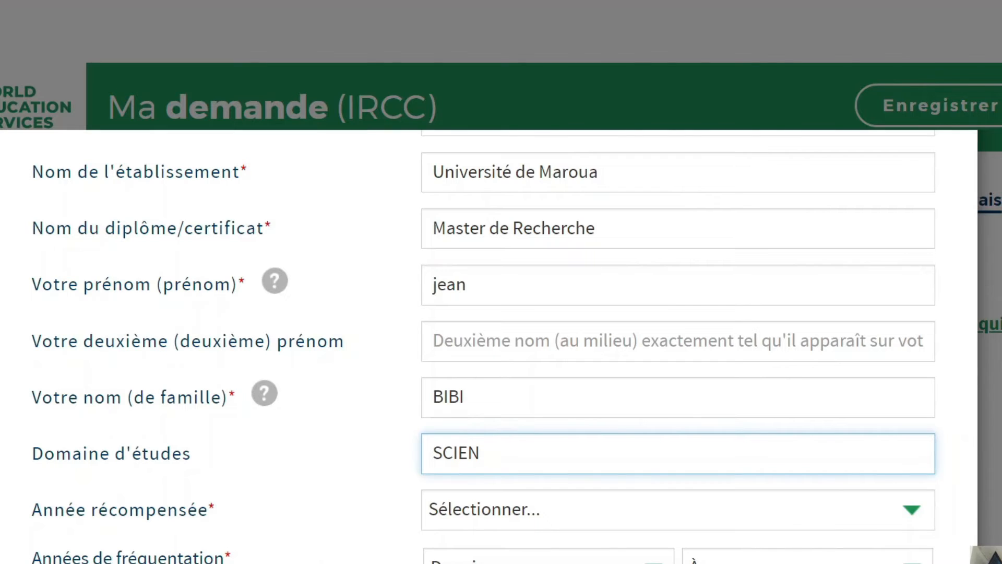
type("CE JU")
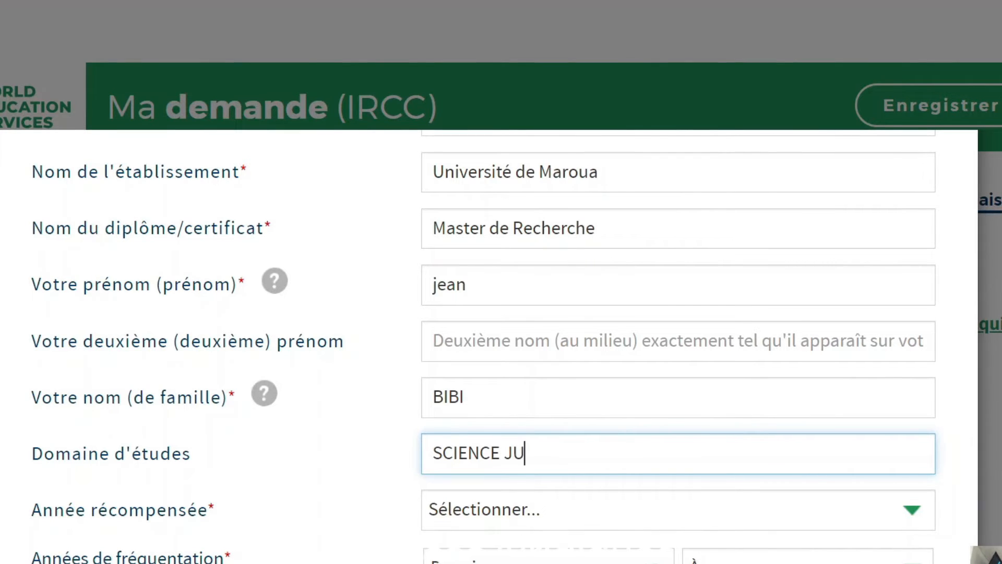
type("RID")
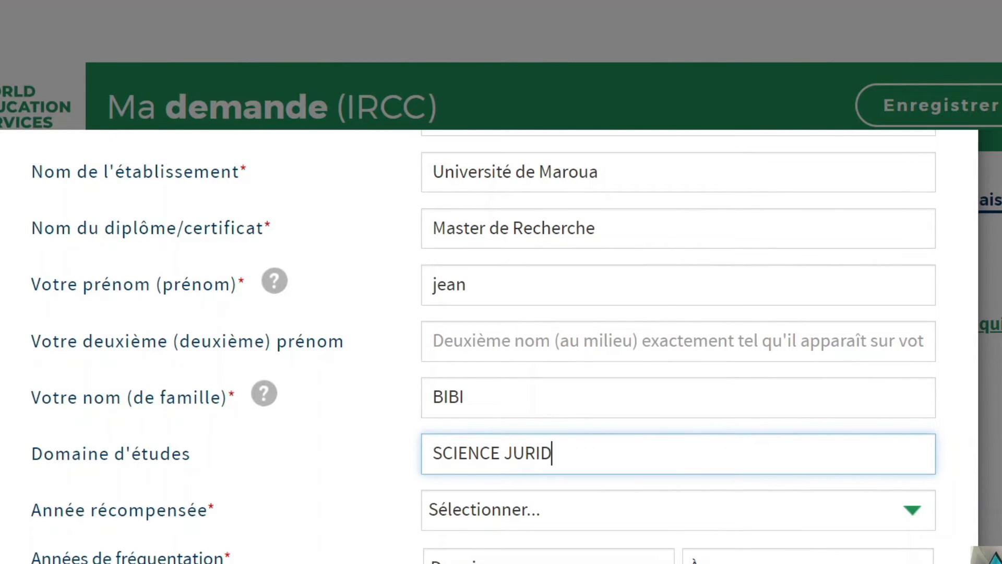
type("IQUE")
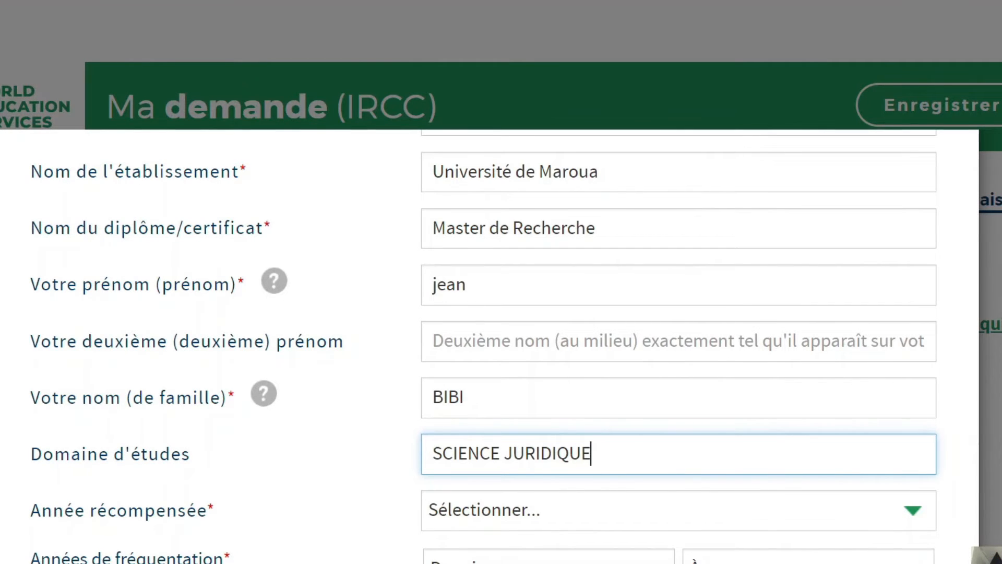
type("S")
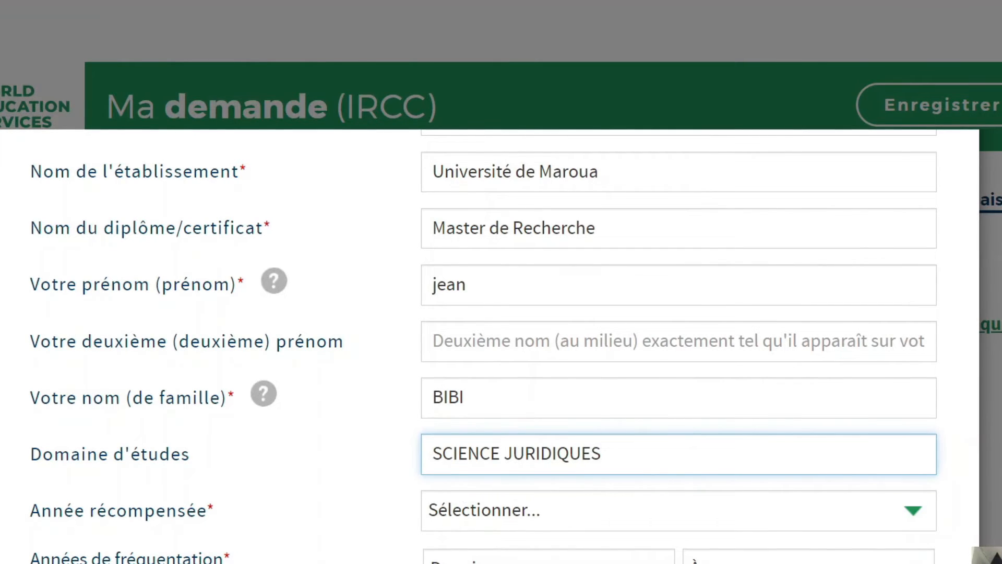
Step: Make it SCIENCES and append ET POLITIQUES to complete the field of study
left_click(503, 453)
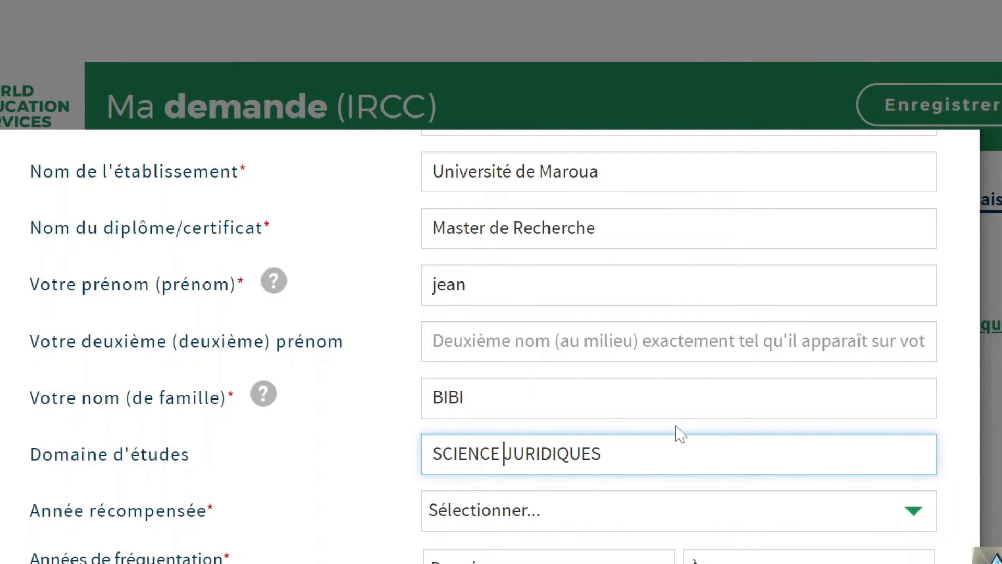
key("BackSpace")
type("S")
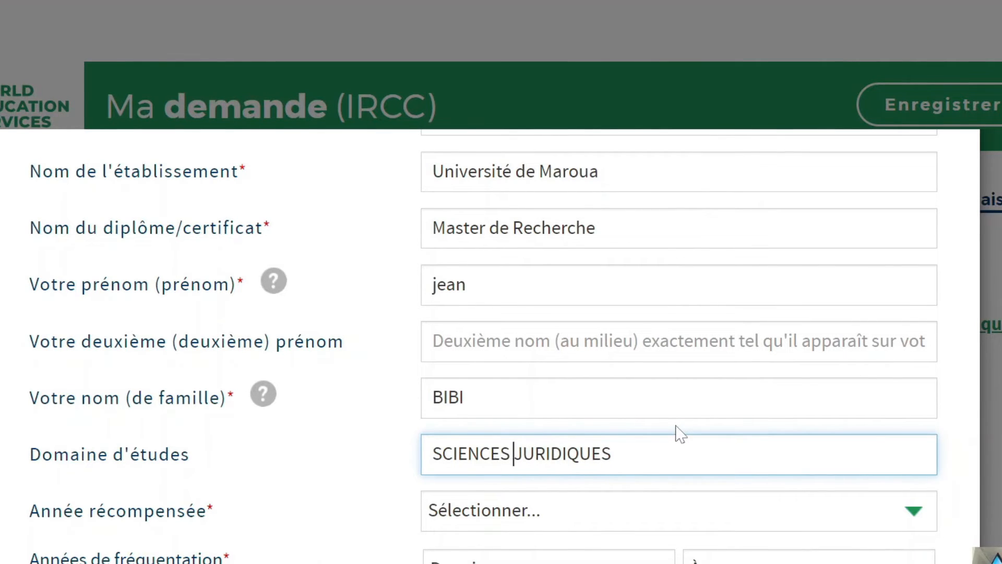
left_click(612, 454)
type("ET ")
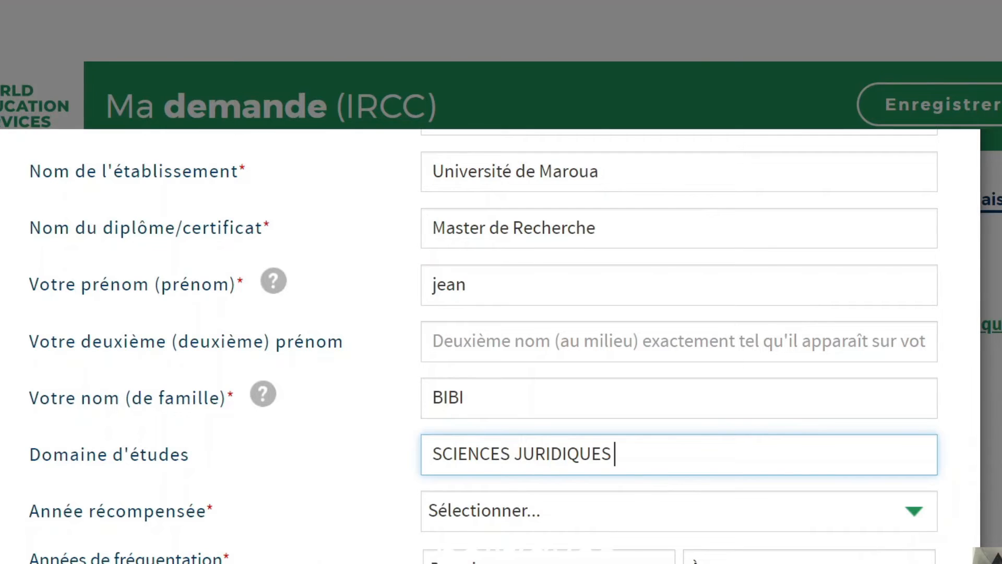
type("POL")
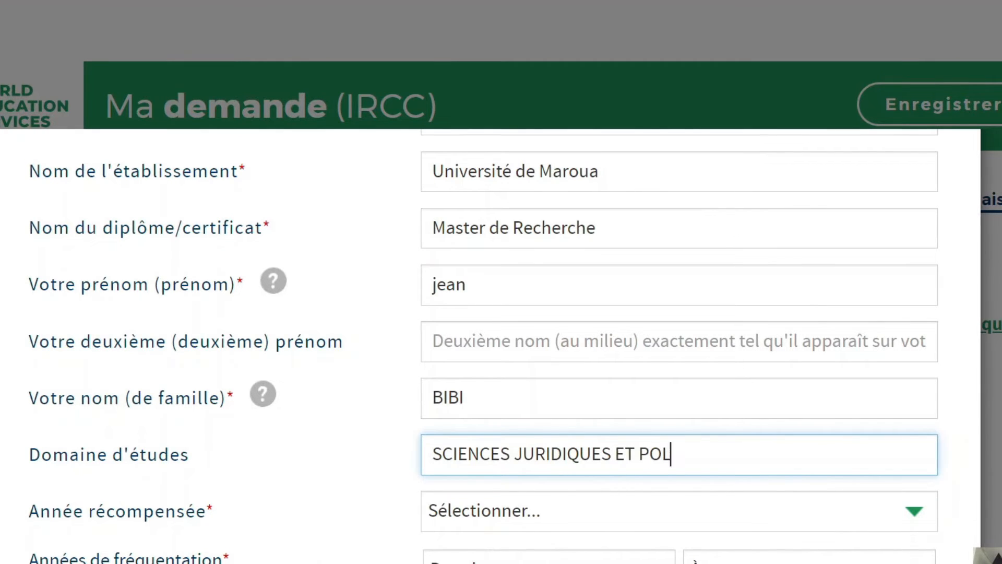
type("ITIQUES")
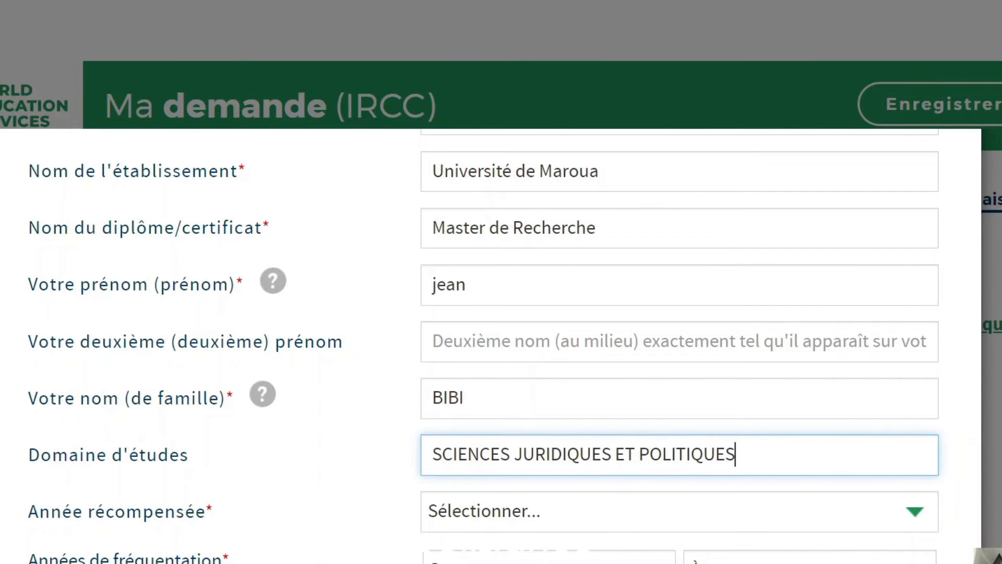
Step: Set the award year to 2018 and attendance years from 2015 to 2018 for the Maroua master's
left_click(914, 514)
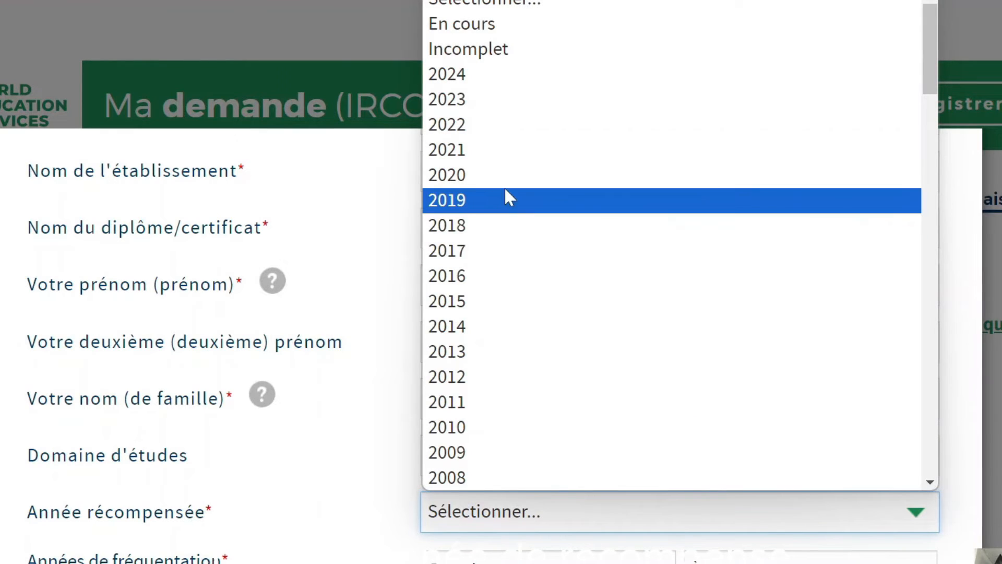
left_click(481, 230)
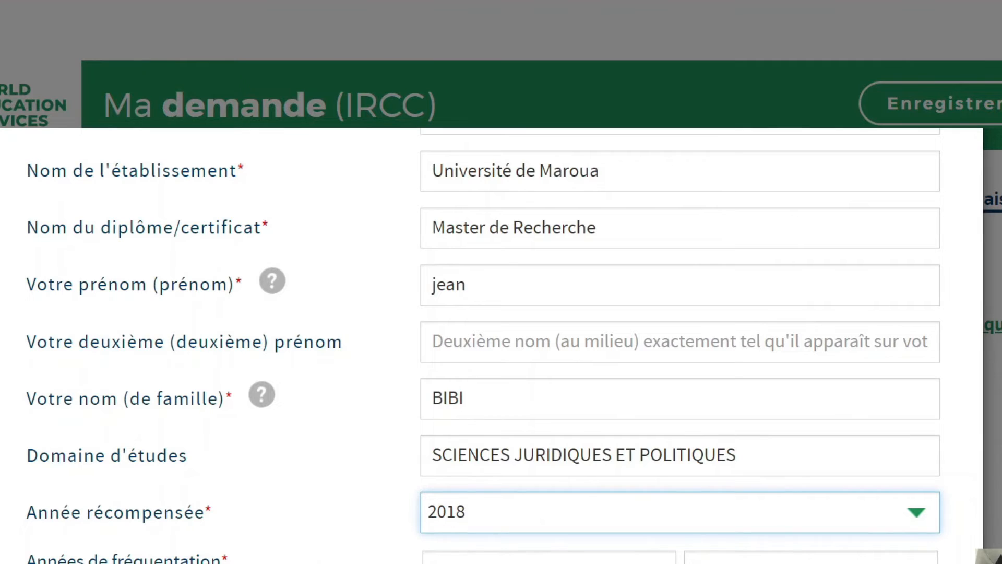
left_click(543, 506)
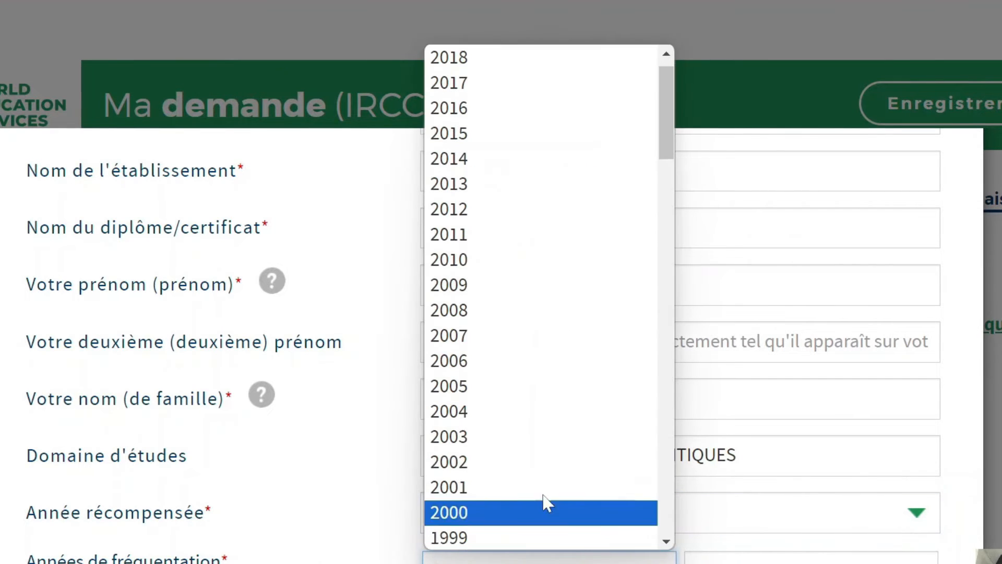
left_click(485, 139)
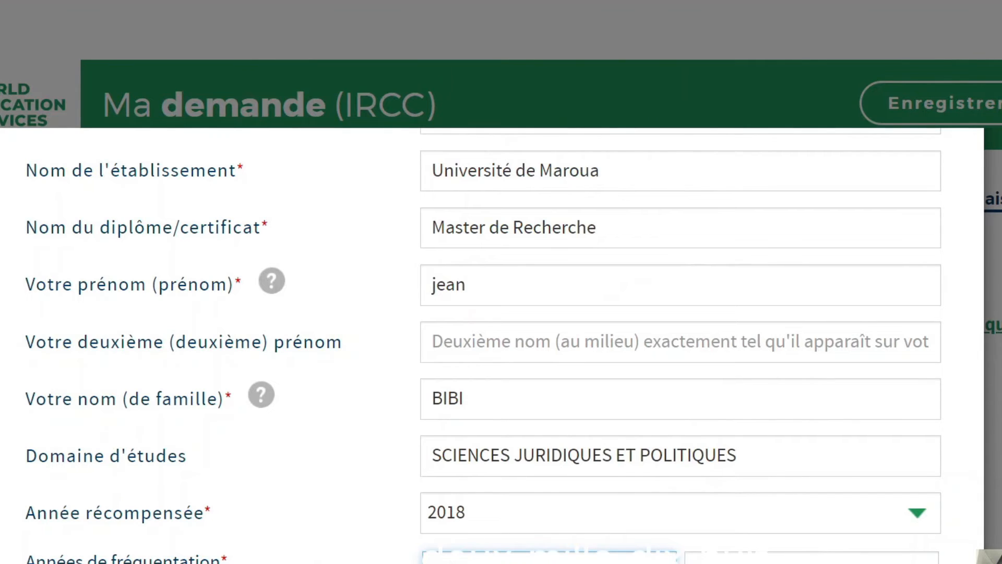
left_click(798, 557)
scroll(491, 344, "down", 1)
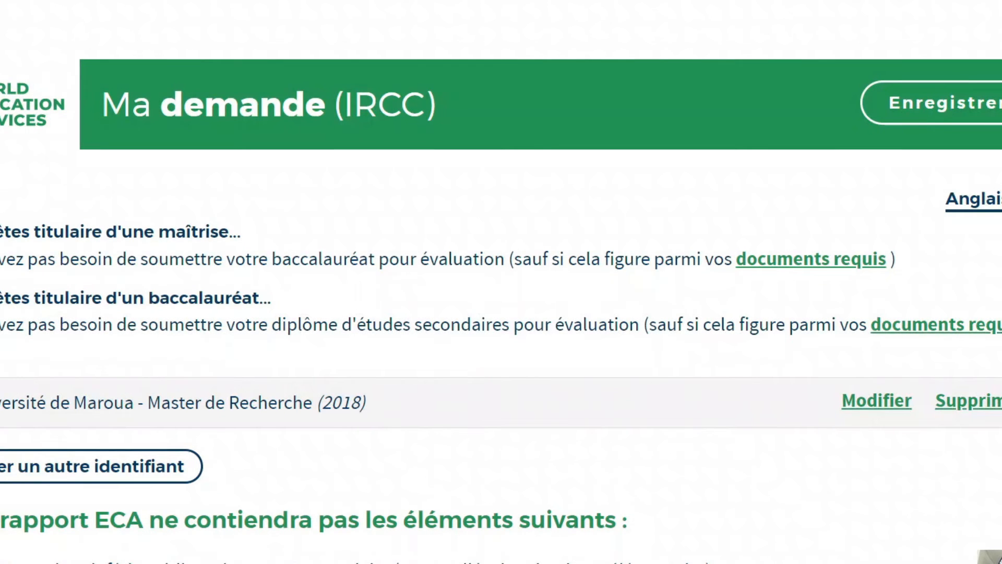
Step: Scroll past the education list and continue to the Destinataires du rapport step
scroll(196, 519, "down", 4)
scroll(157, 518, "up", 4)
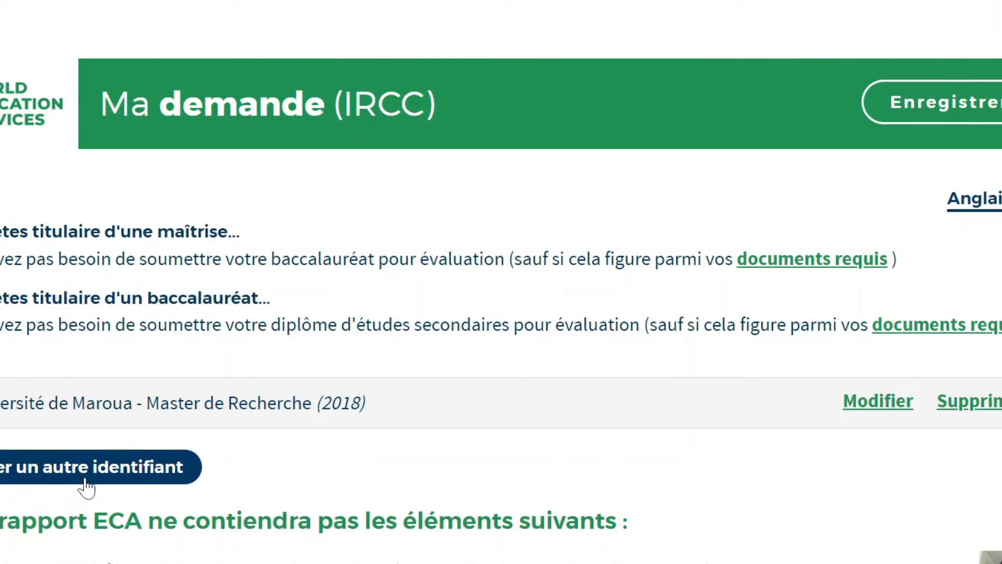
scroll(133, 483, "down", 4)
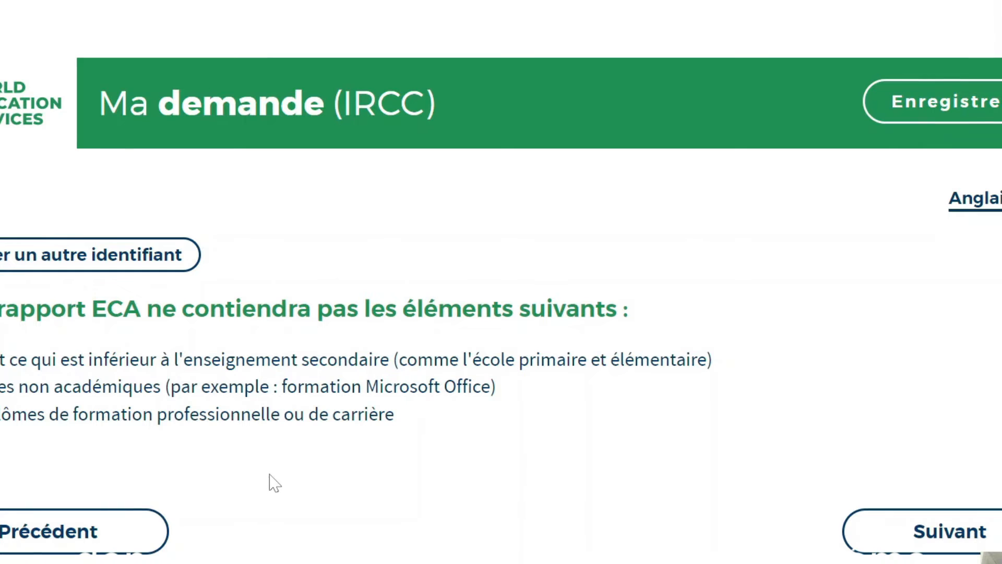
left_click(890, 543)
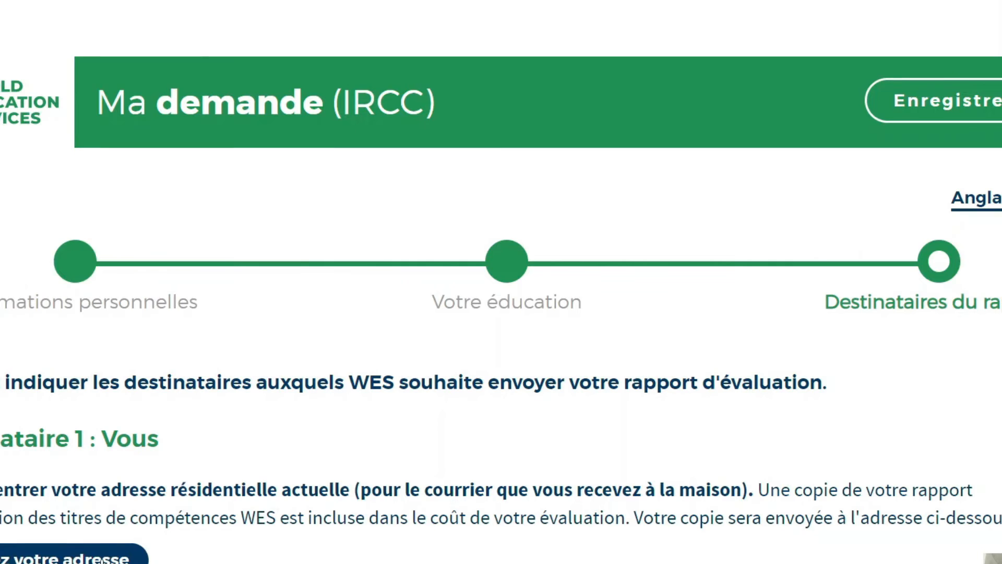
Step: Begin a new residential postal address and choose Canada as its country
left_click(102, 560)
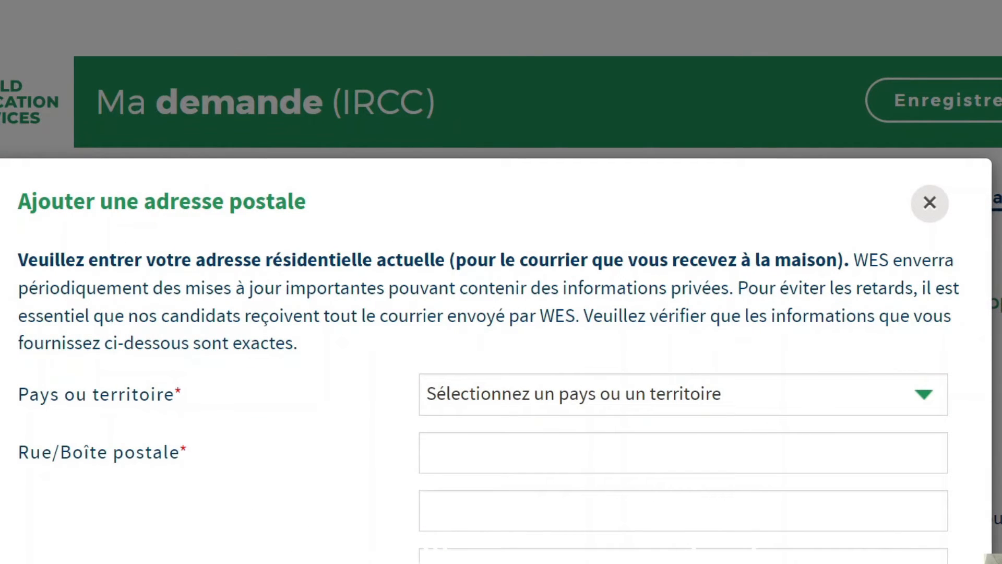
left_click(929, 402)
scroll(811, 322, "down", 6)
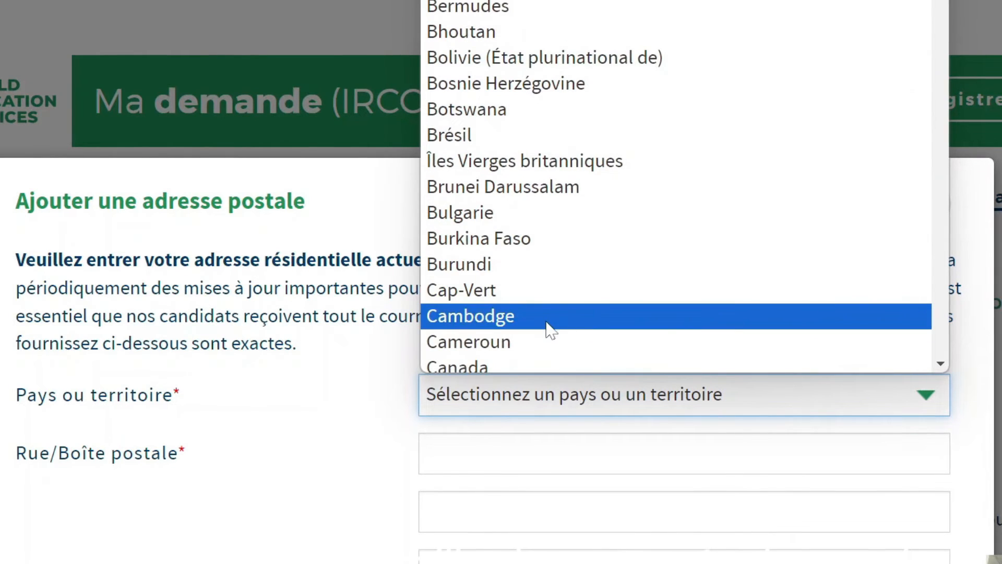
scroll(550, 329, "down", 3)
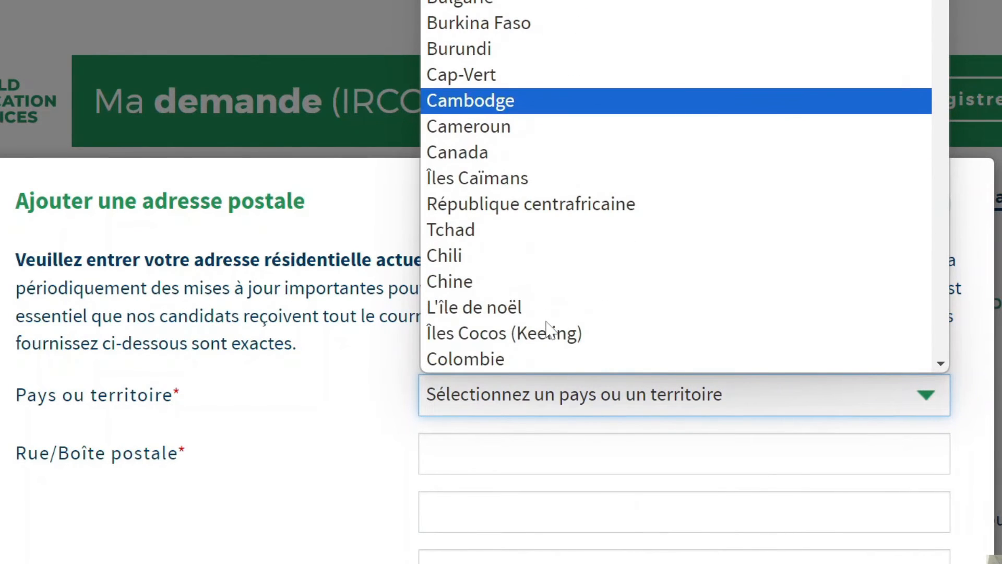
left_click(473, 152)
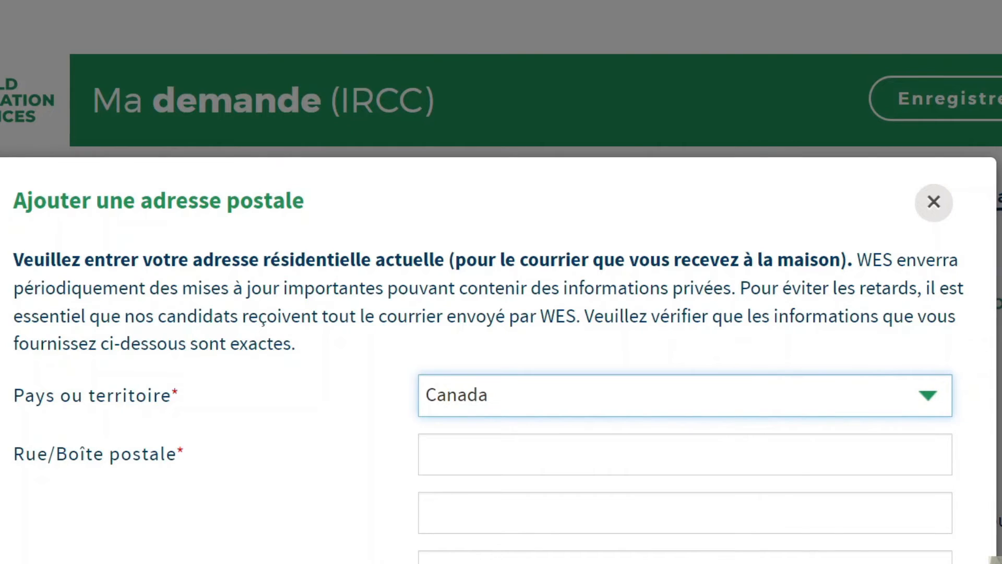
scroll(641, 465, "down", 4)
scroll(642, 465, "up", 2)
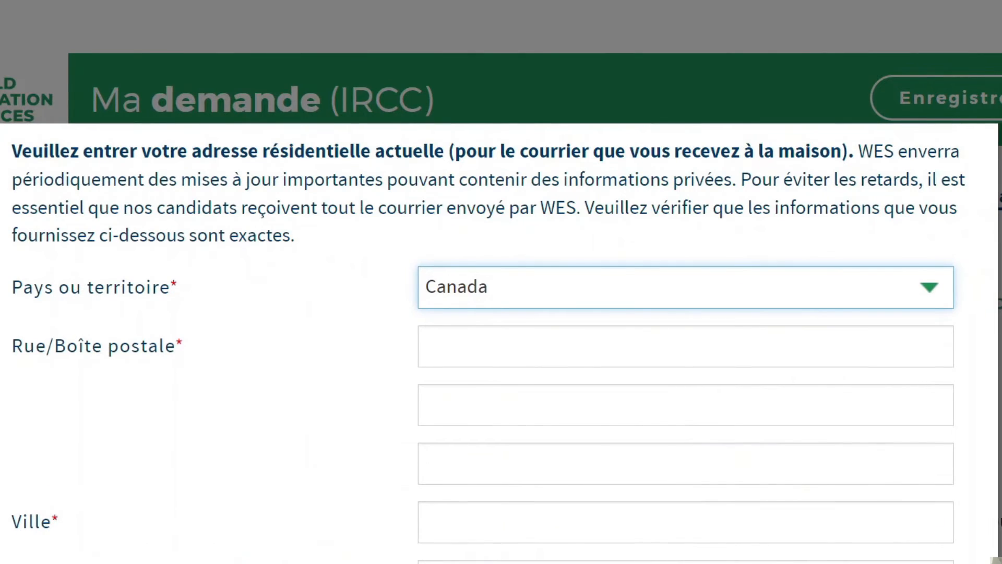
Step: Enter the street number and the city OTTAWA in the address form
left_click(685, 346)
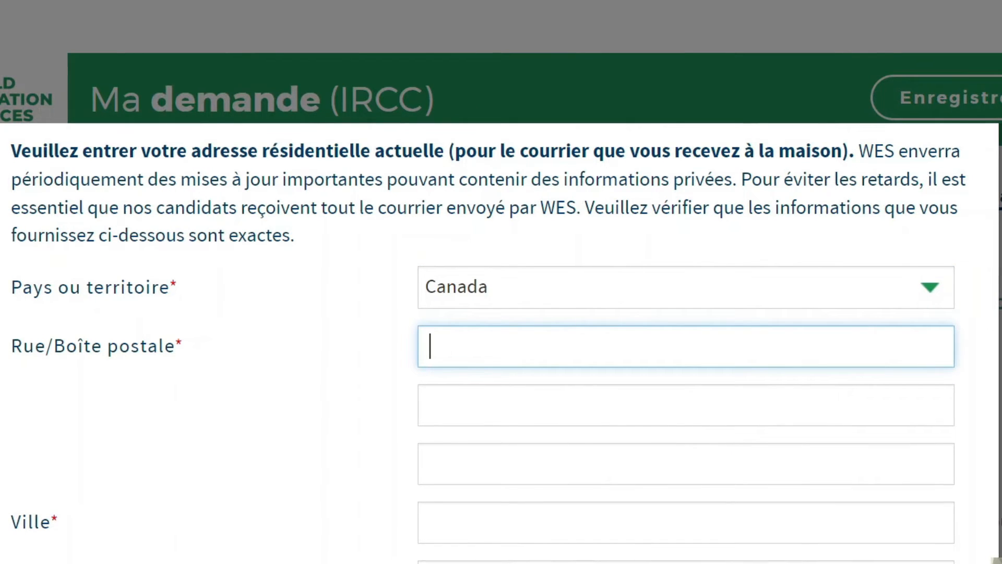
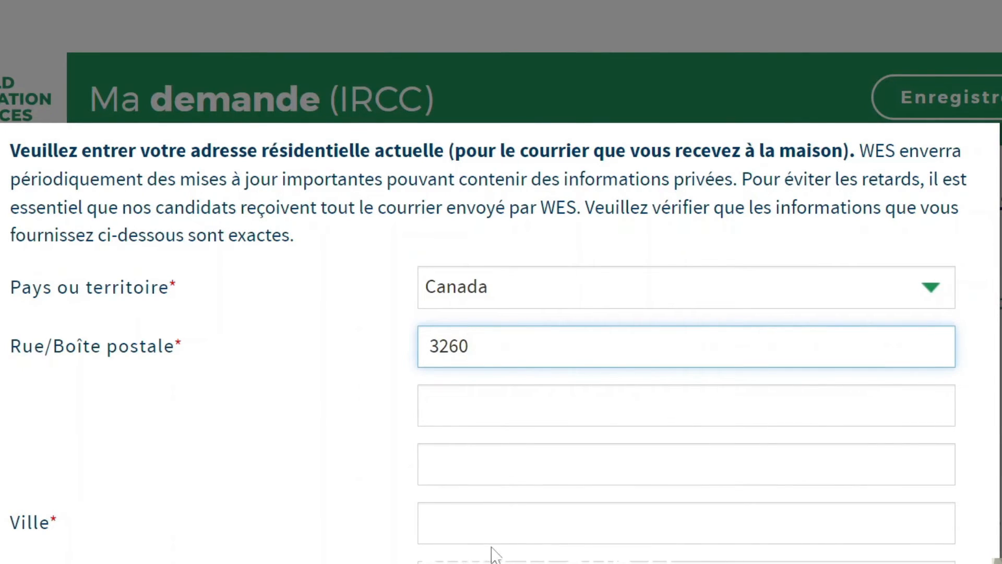
left_click(470, 522)
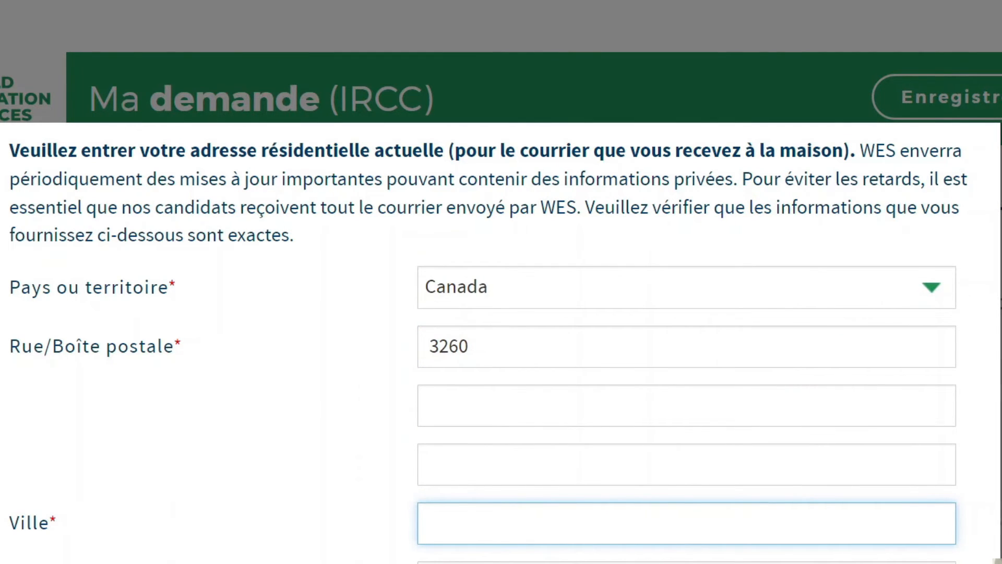
type("OTT")
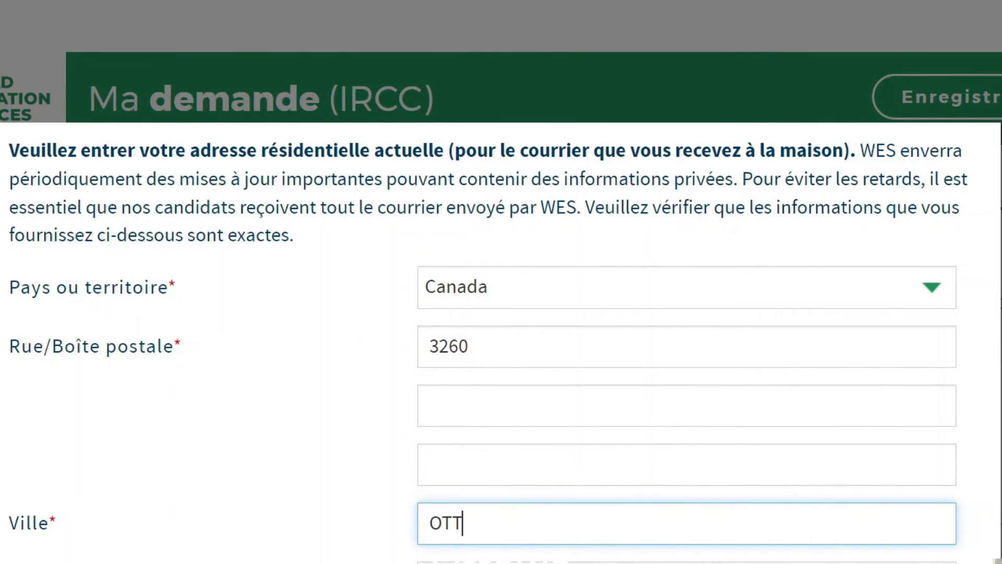
type("AWA")
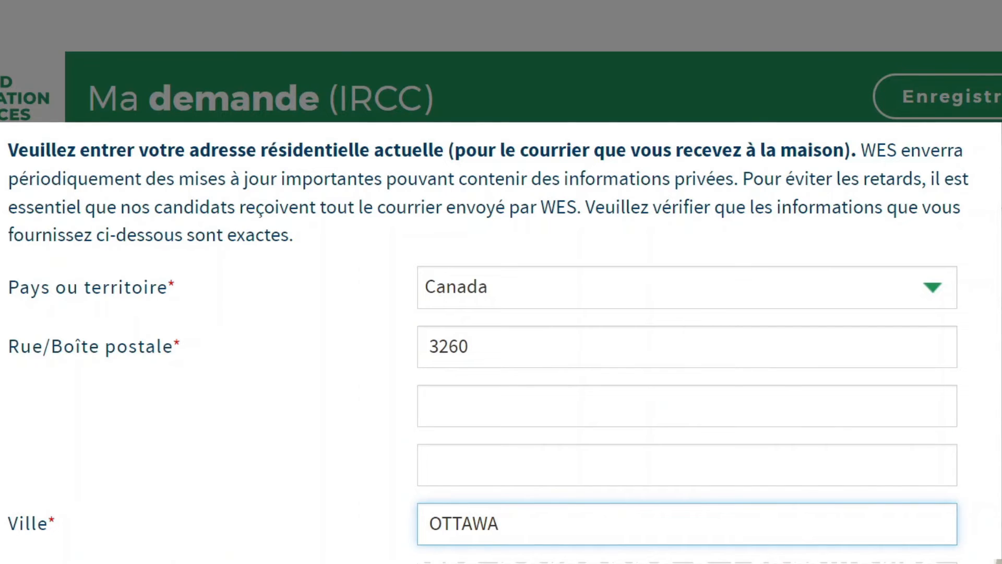
key("Tab")
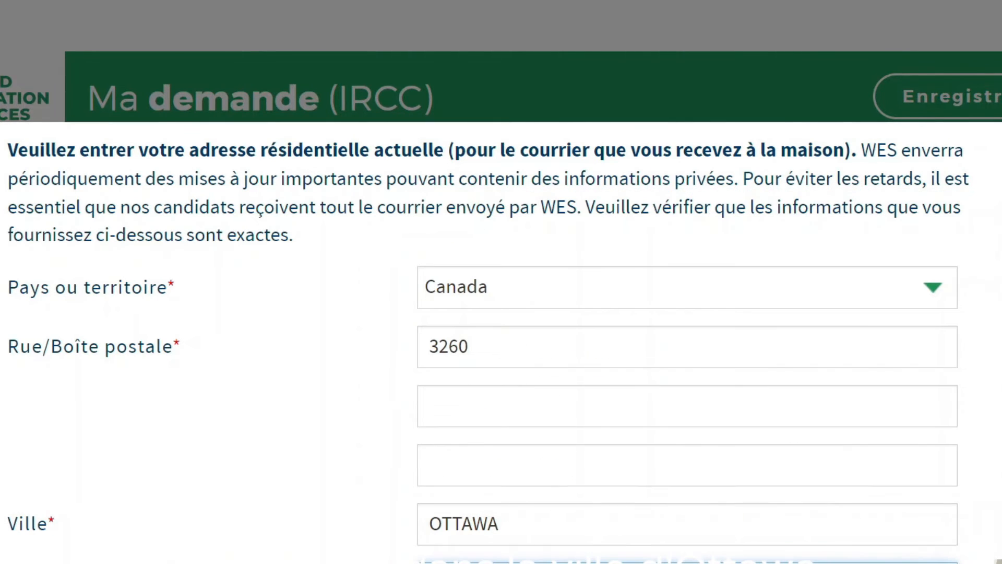
Step: Choose Ontario as province, enter the postal code, and select Standard Mail via Canada Post
left_click(726, 563)
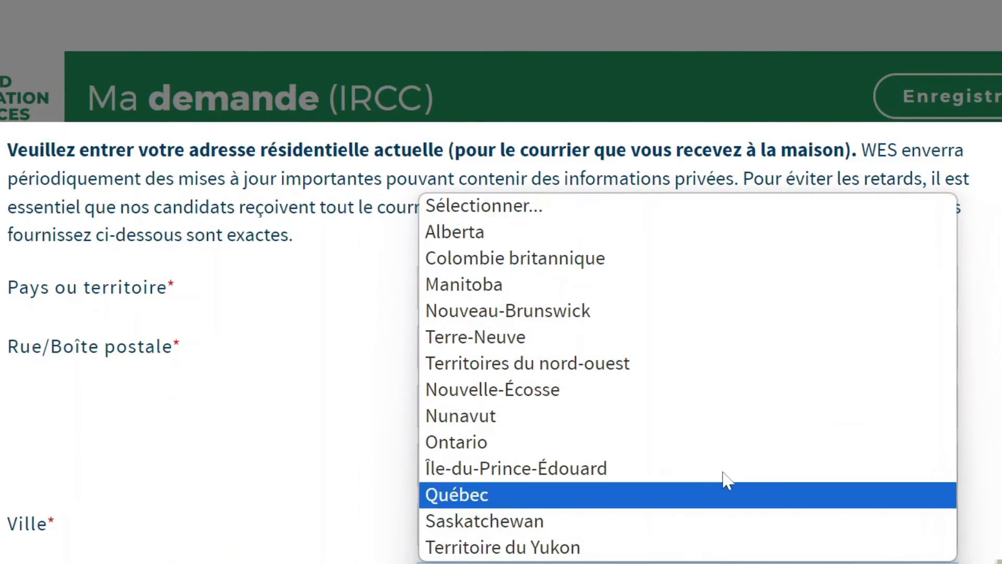
left_click(531, 444)
scroll(532, 445, "down", 5)
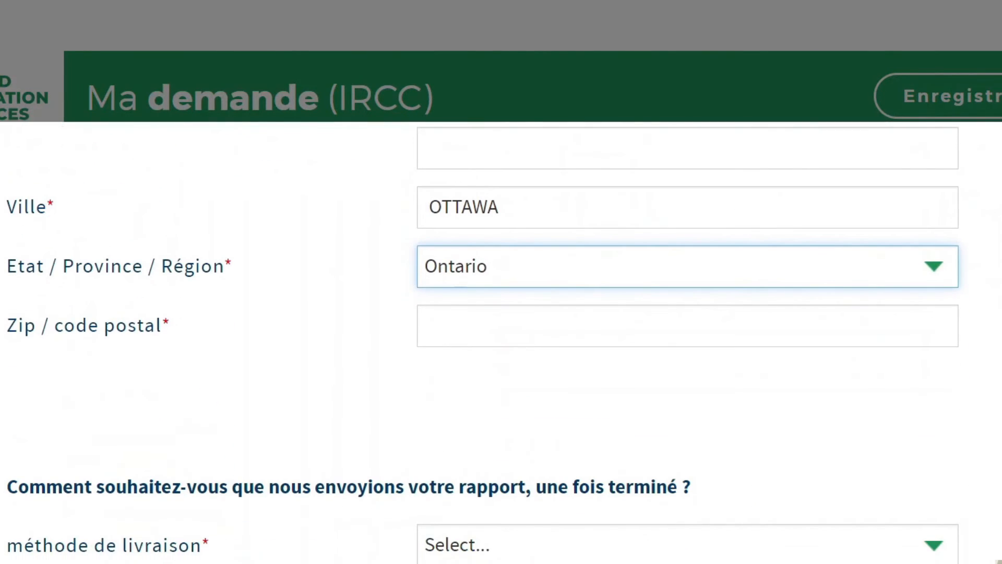
left_click(430, 325)
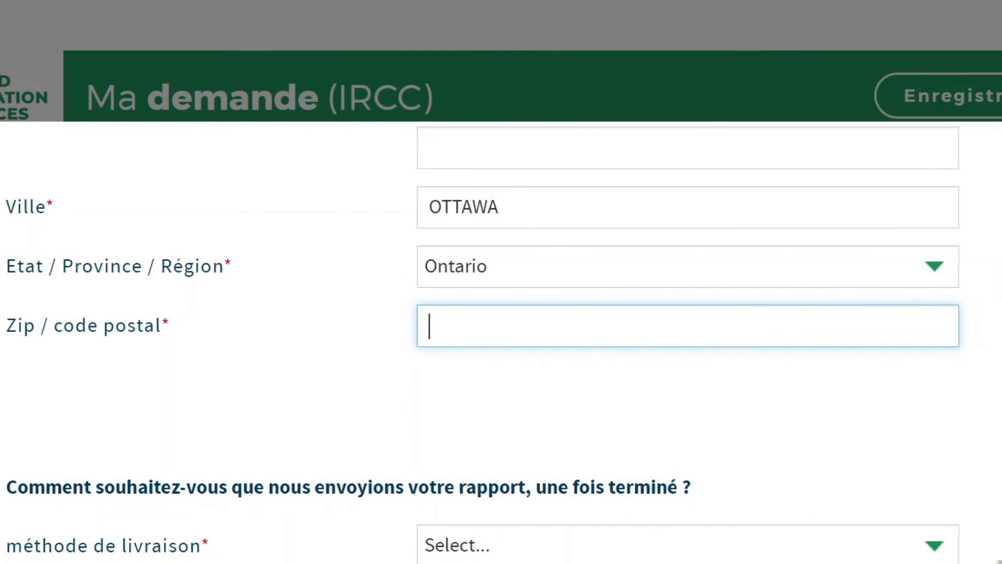
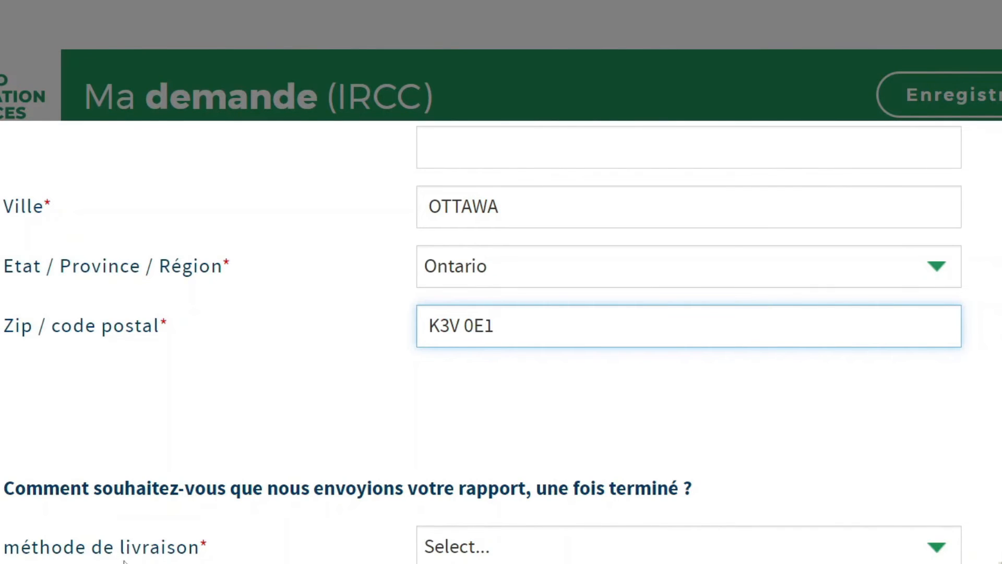
left_click(941, 551)
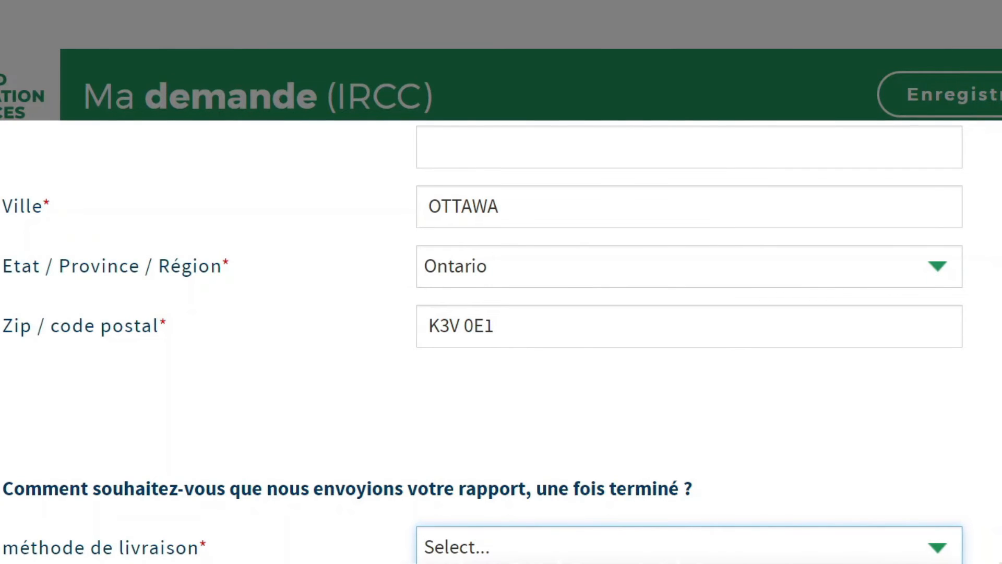
key("Down")
Step: Confirm the Canada Post delivery to save the address and check IRCC is listed as recipient 2
key("Tab")
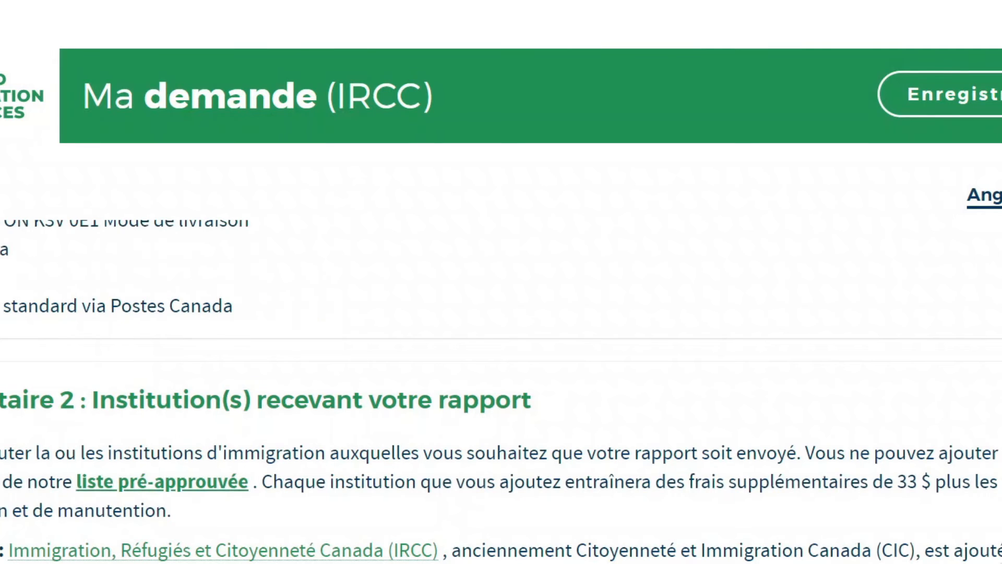
scroll(501, 365, "down", 2)
scroll(501, 391, "down", 3)
scroll(501, 392, "up", 9)
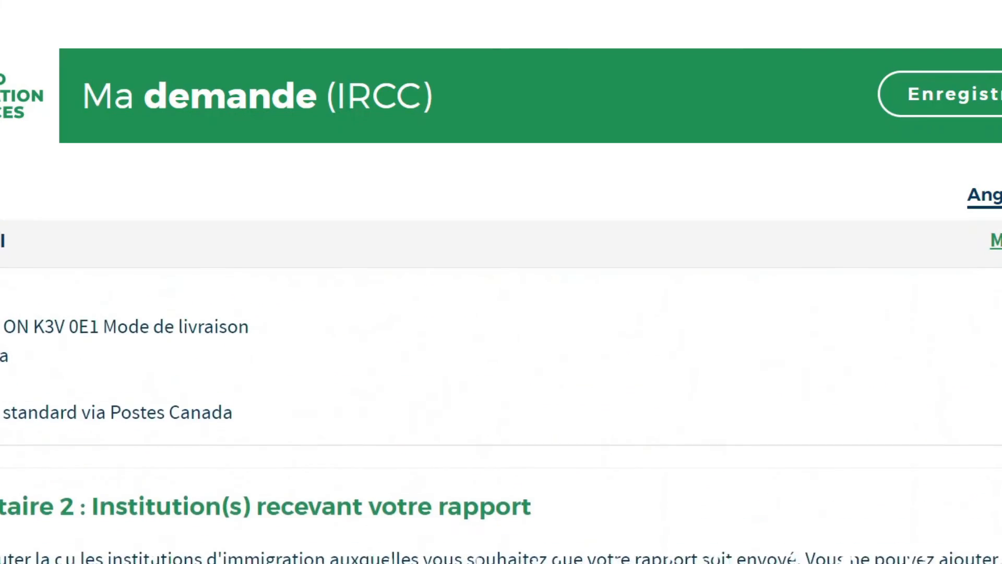
scroll(501, 366, "up", 2)
scroll(500, 366, "down", 2)
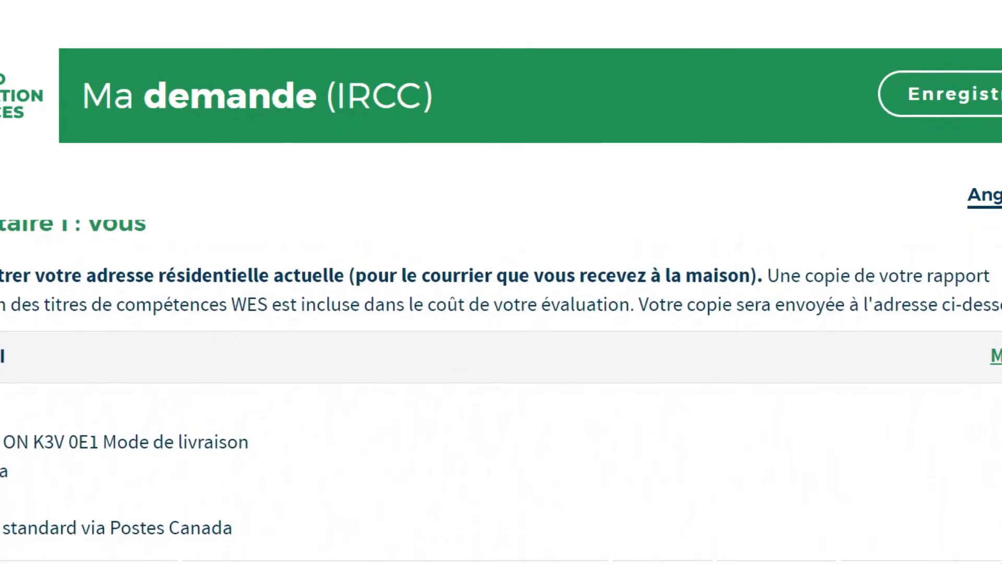
scroll(501, 391, "down", 6)
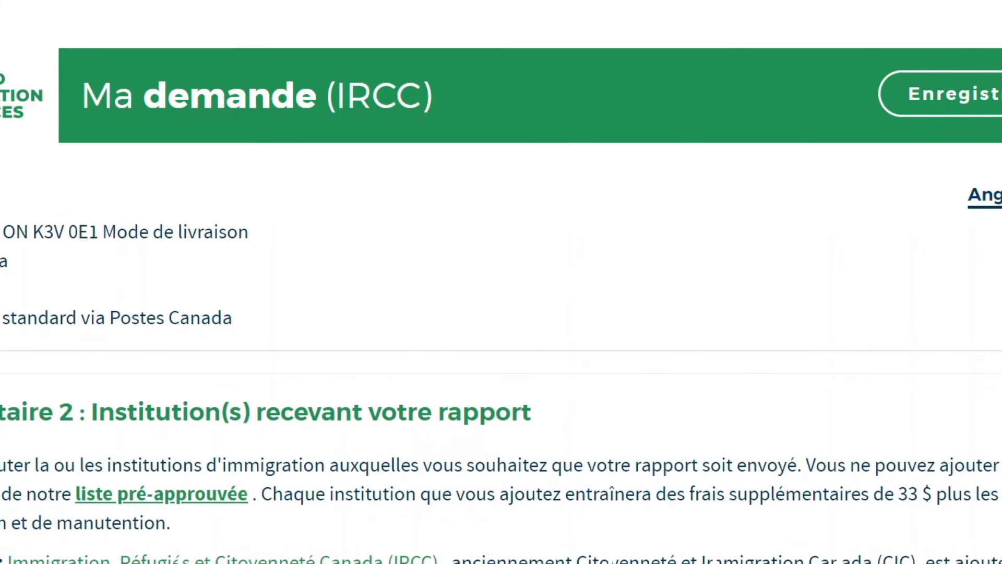
scroll(501, 391, "down", 5)
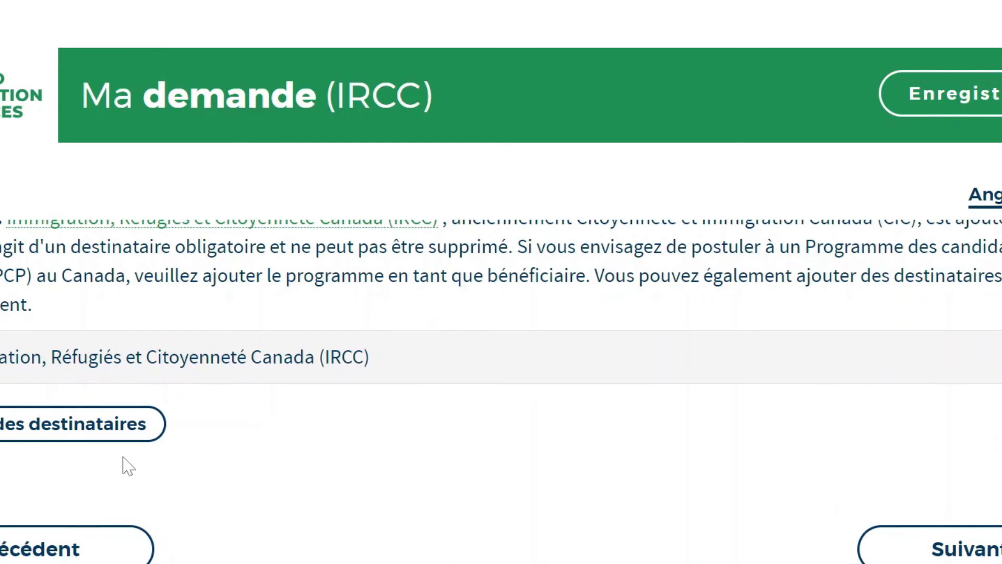
scroll(255, 358, "up", 4)
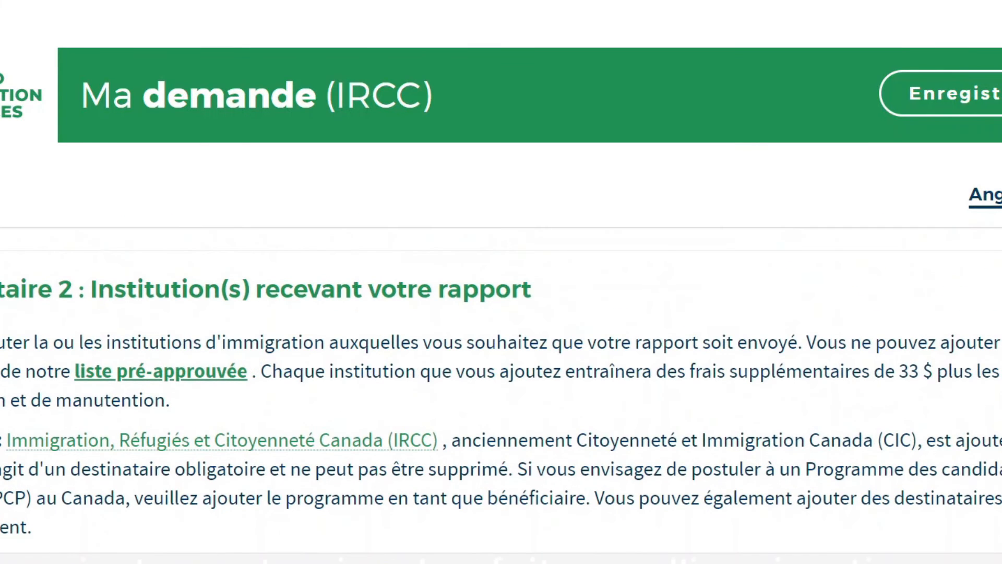
scroll(244, 378, "down", 2)
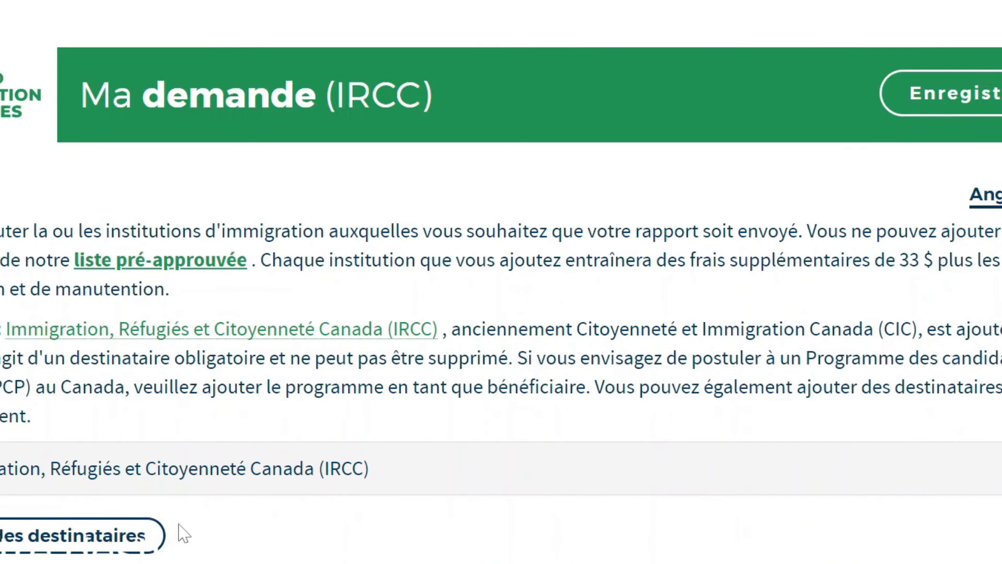
scroll(311, 559, "down", 4)
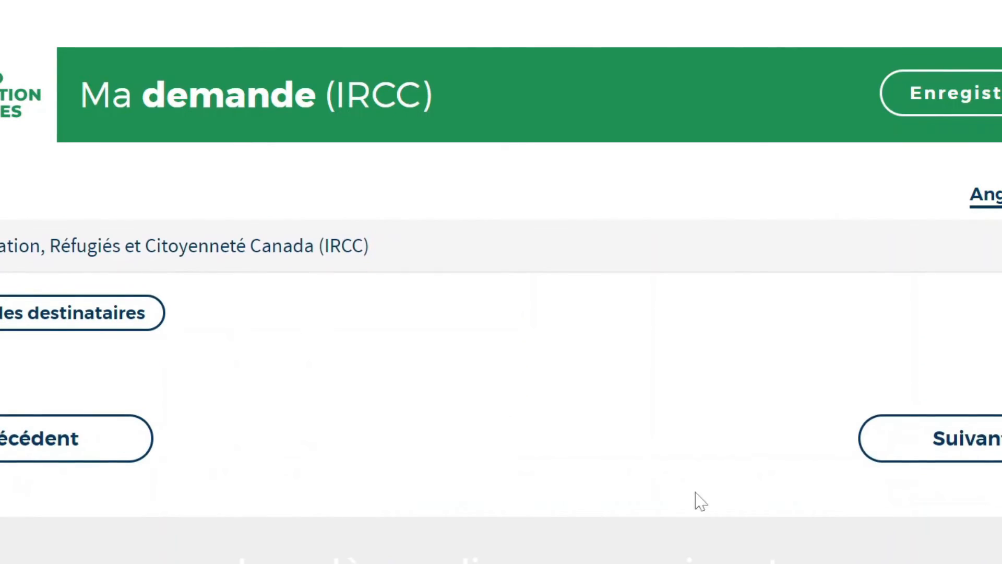
Step: Review the evaluation type page with its 248,00 $ price, then continue to Documents requis
left_click(908, 453)
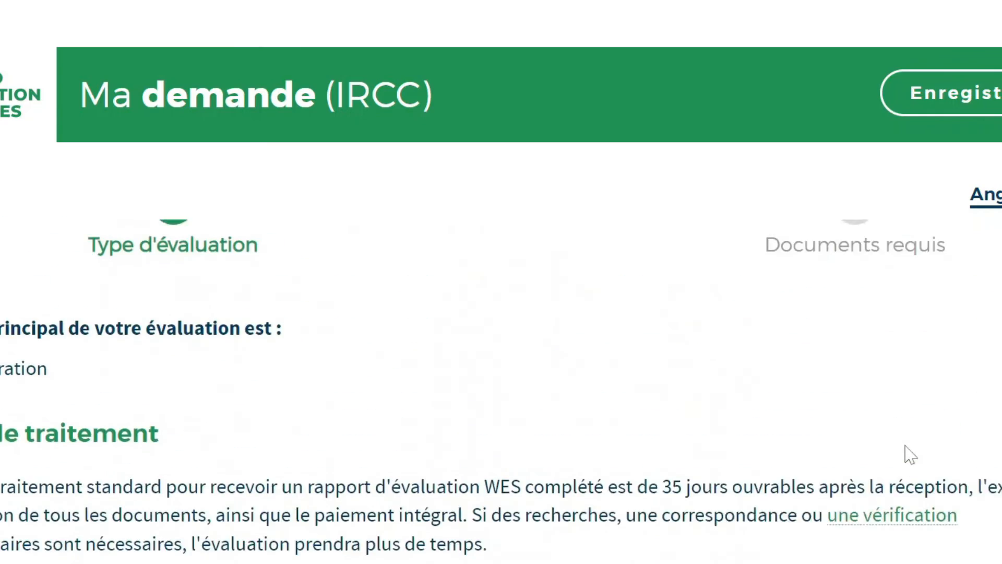
scroll(910, 454, "down", 10)
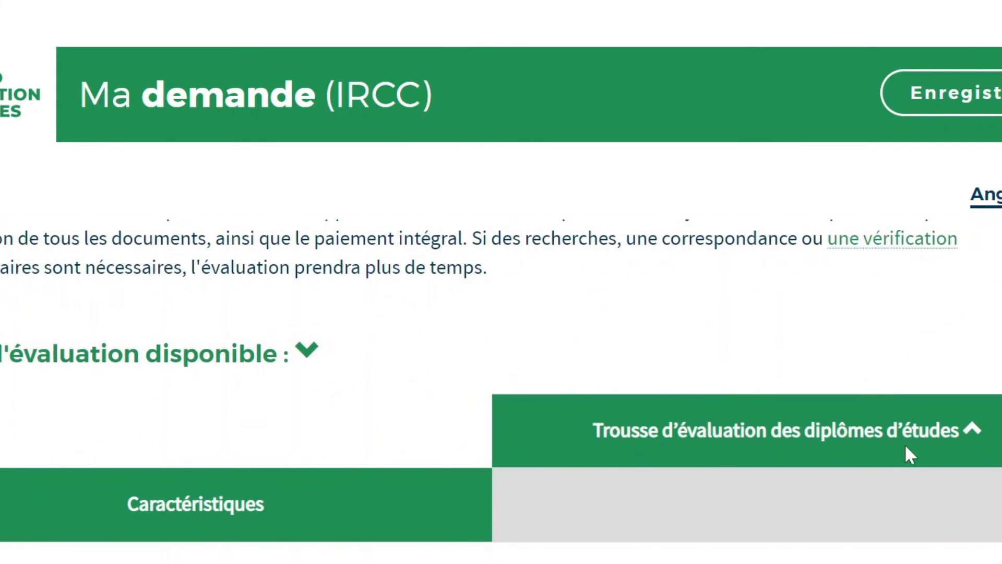
scroll(910, 454, "up", 2)
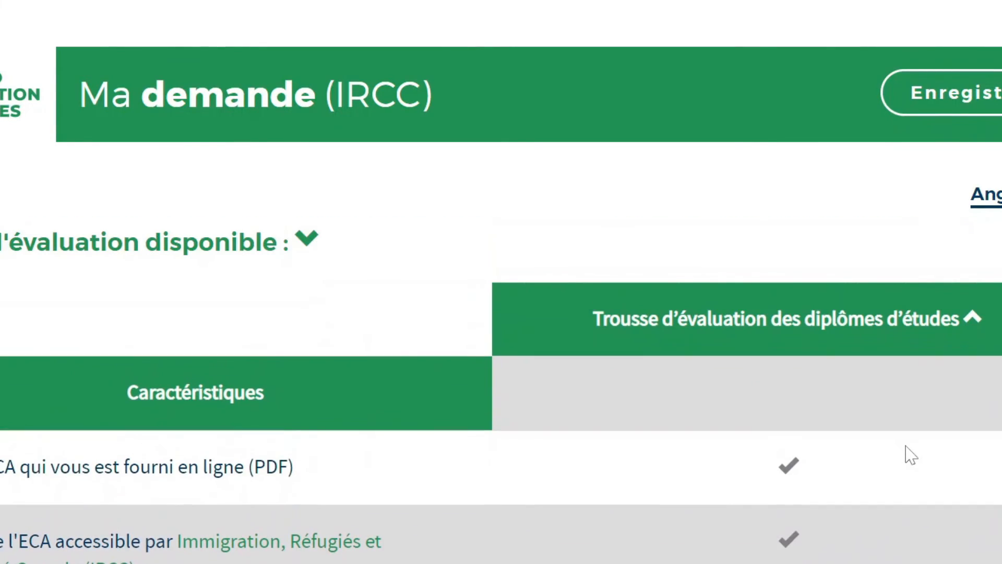
scroll(910, 455, "down", 6)
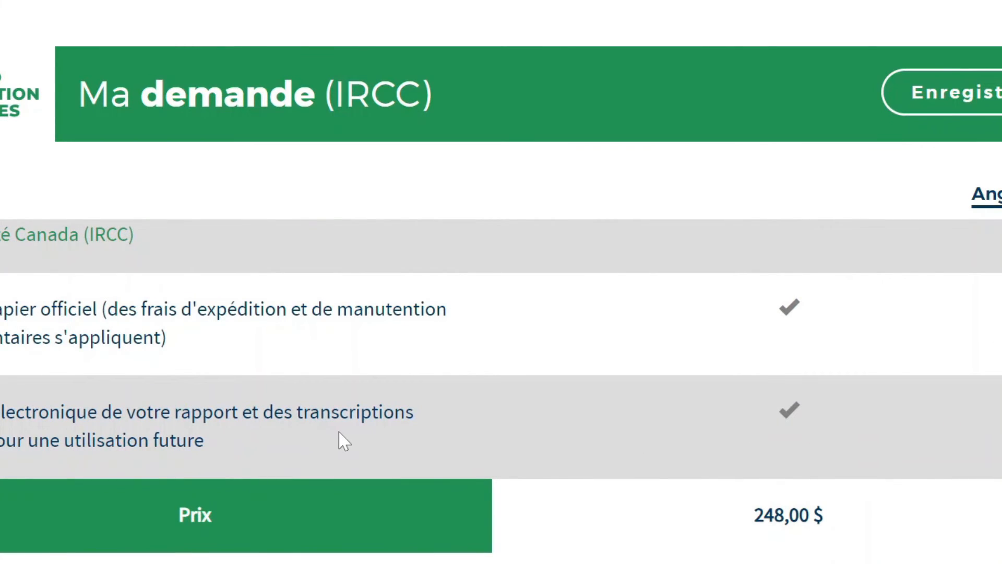
scroll(340, 439, "up", 6)
scroll(340, 440, "down", 6)
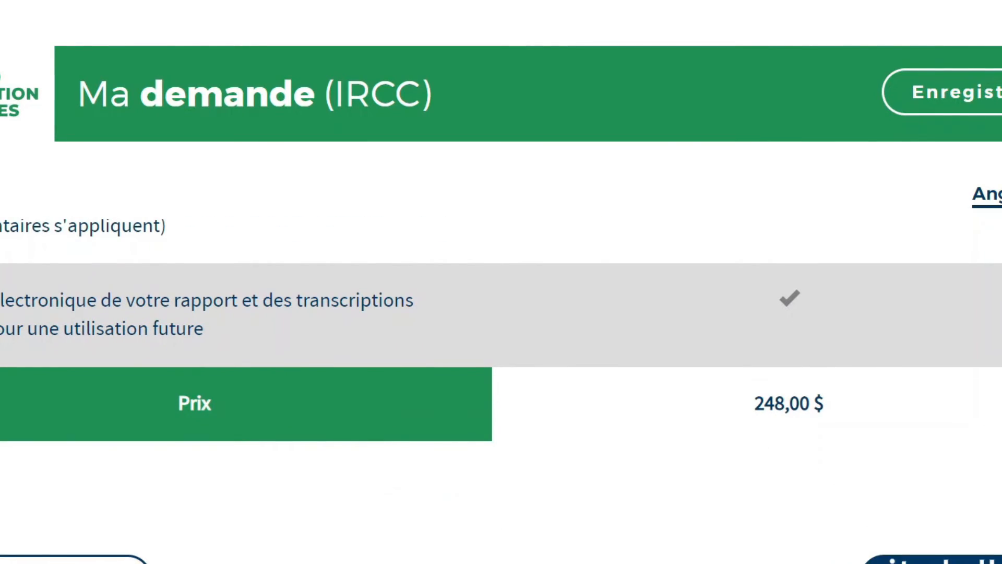
left_click(940, 560)
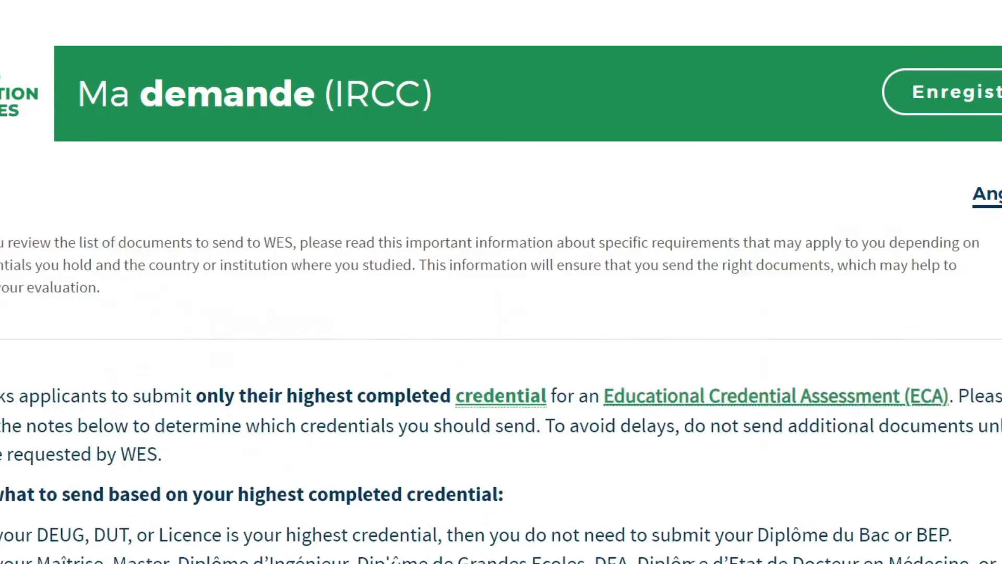